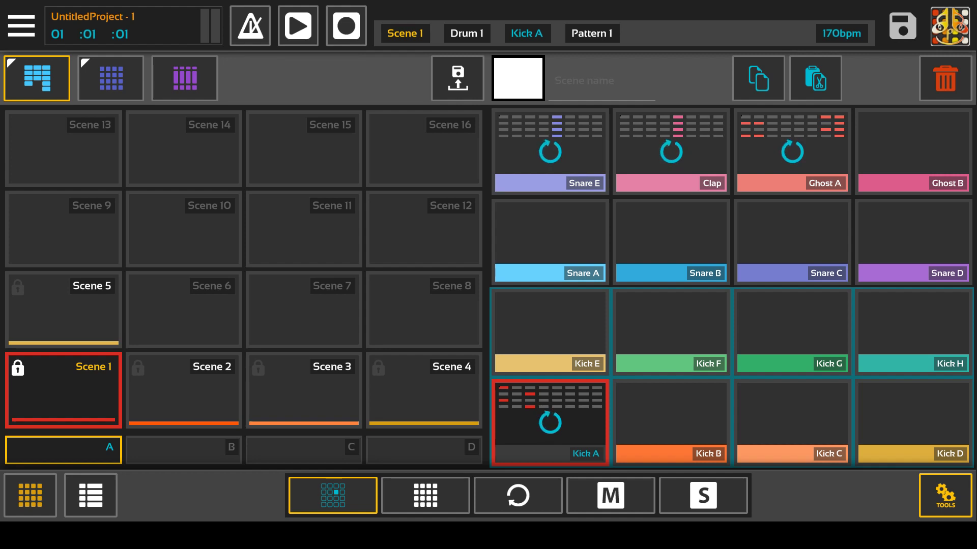
Preview both pad banks, then show the step sequencer, the mixer, and the scene grid again
left_click_drag(36, 80, 37, 80)
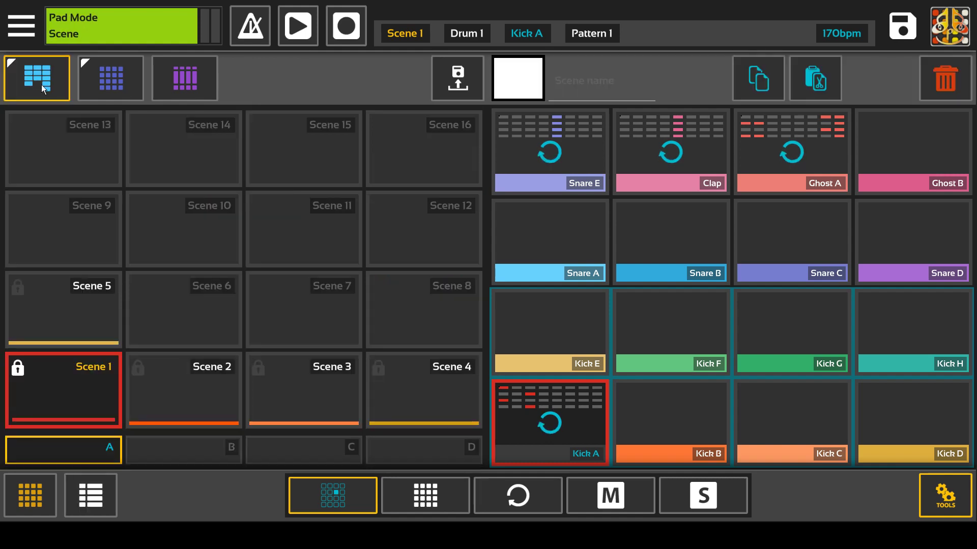
left_click(113, 84)
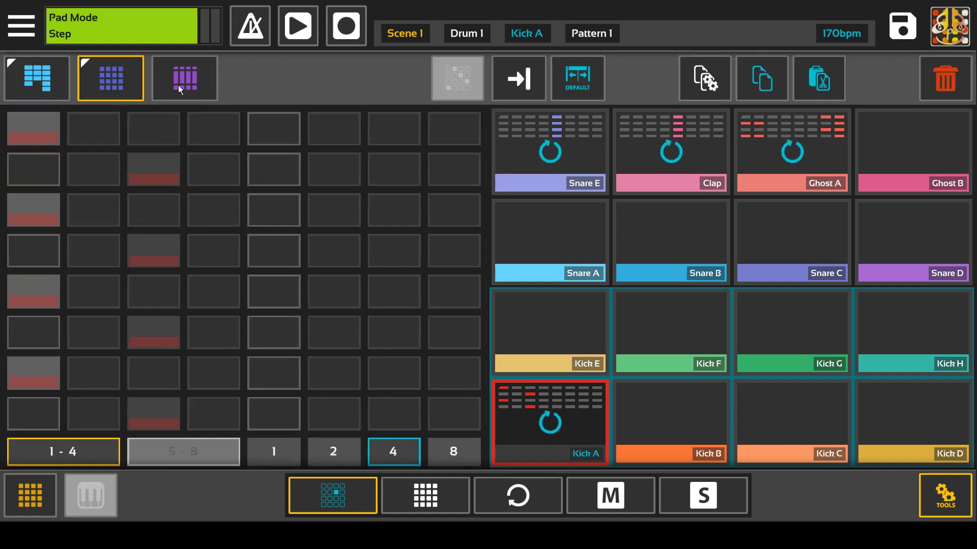
left_click(179, 84)
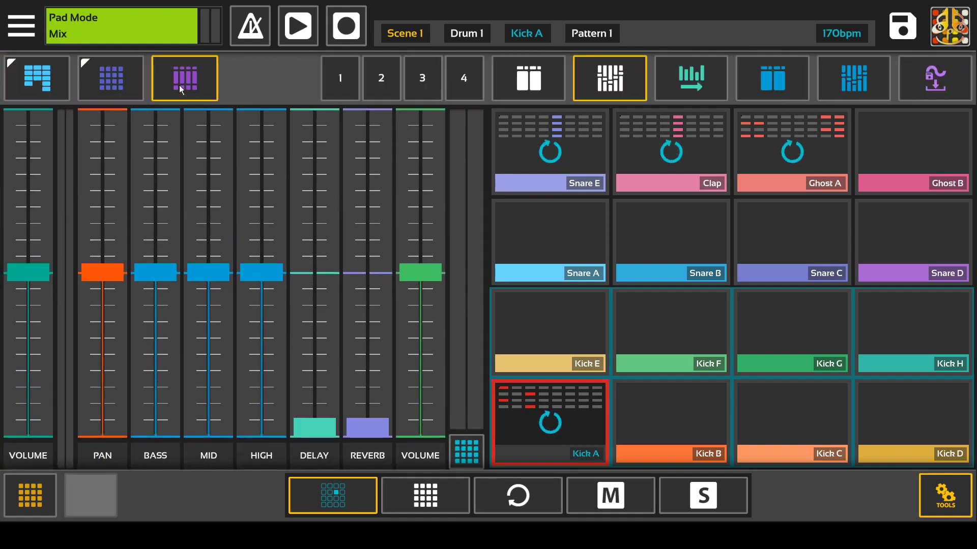
left_click(24, 71)
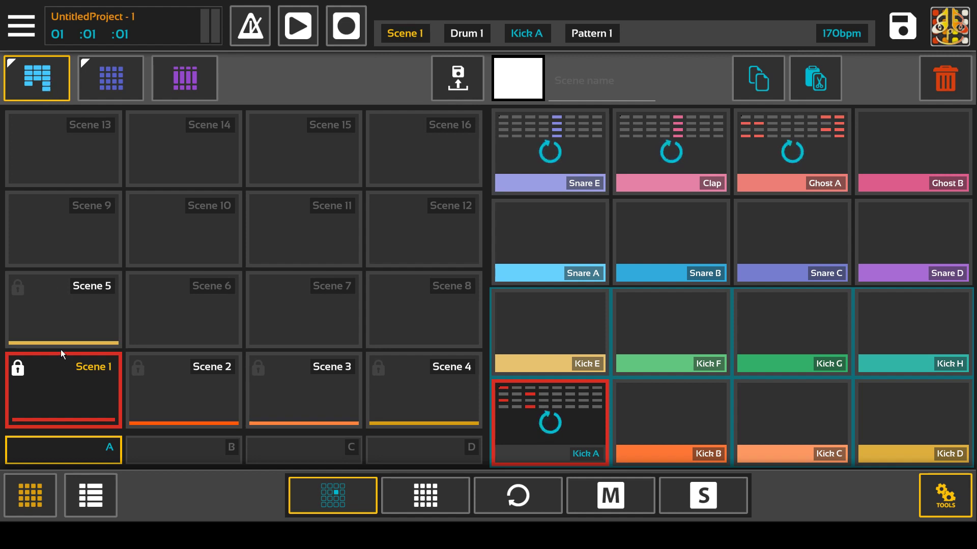
Toggle song view, then flip the pads between the Drum and Synth banks twice
left_click(97, 496)
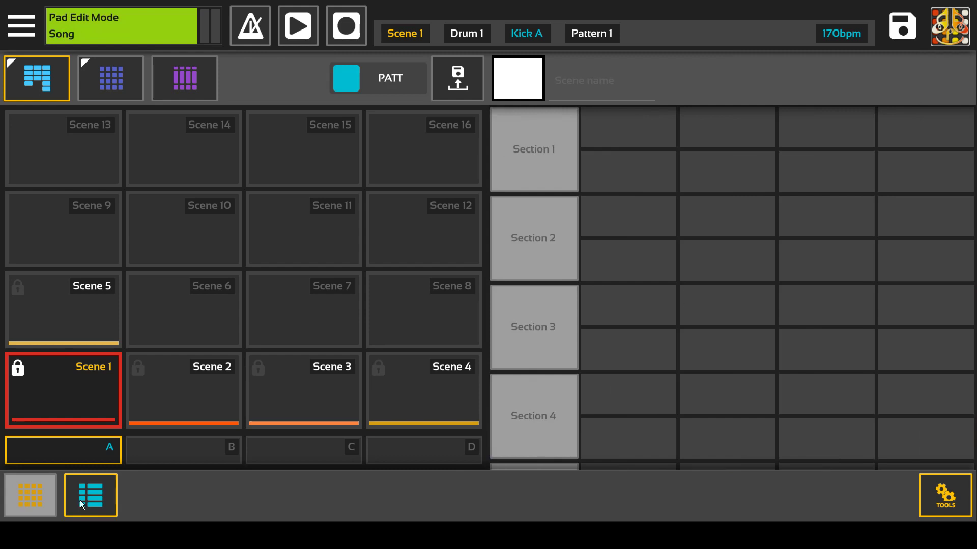
left_click(74, 503)
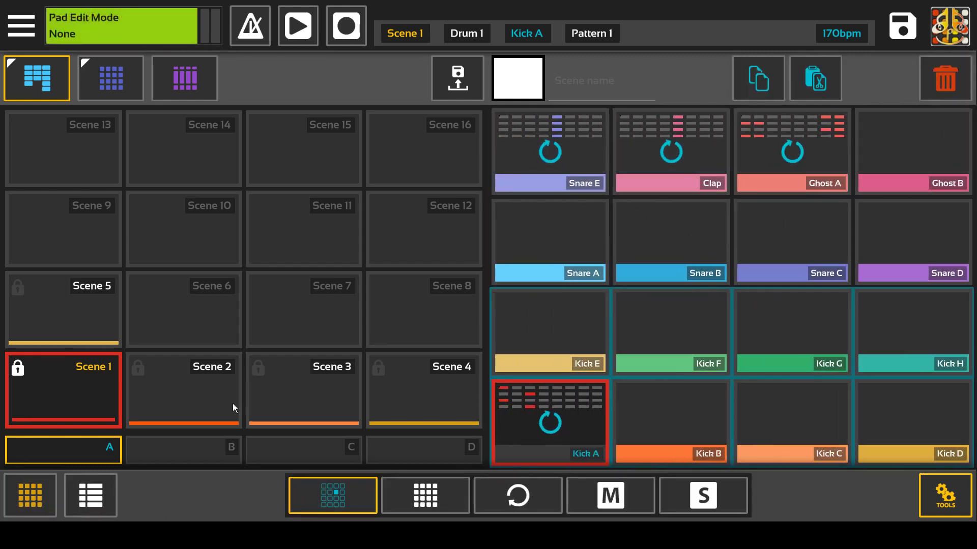
left_click(43, 491)
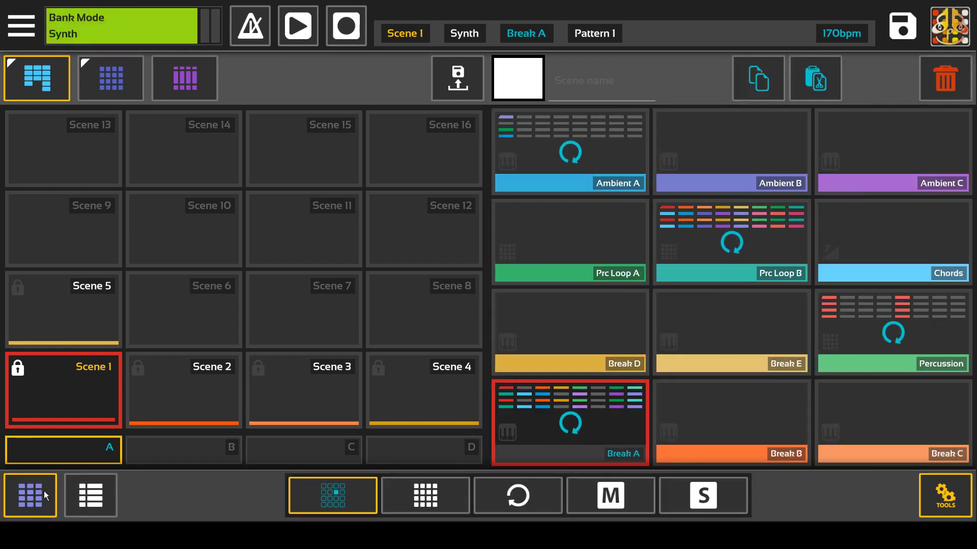
left_click(44, 491)
left_click(44, 491)
left_click(44, 490)
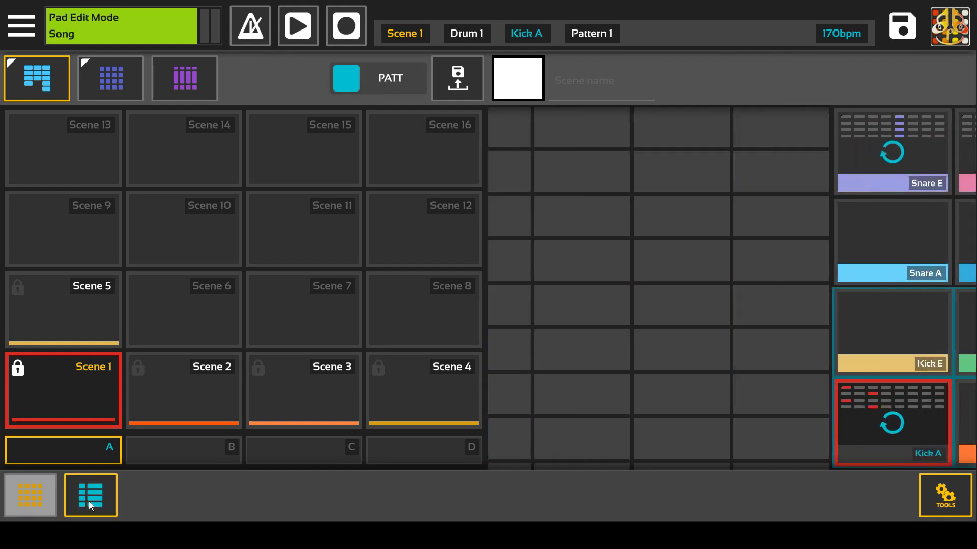
Arrange the song with Scene 1 twice in Section 1 and Scene 2 in Section 2
left_click(89, 502)
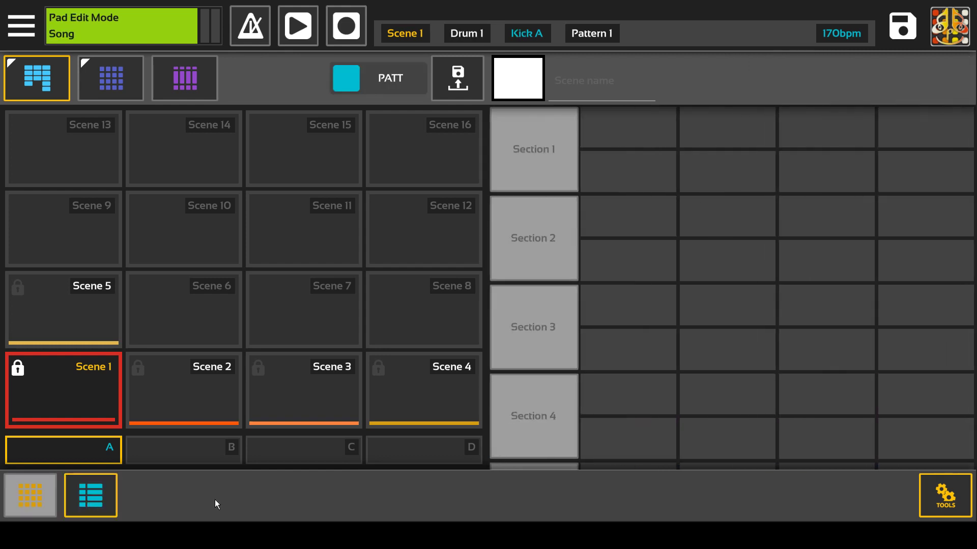
left_click_drag(625, 406, 639, 179)
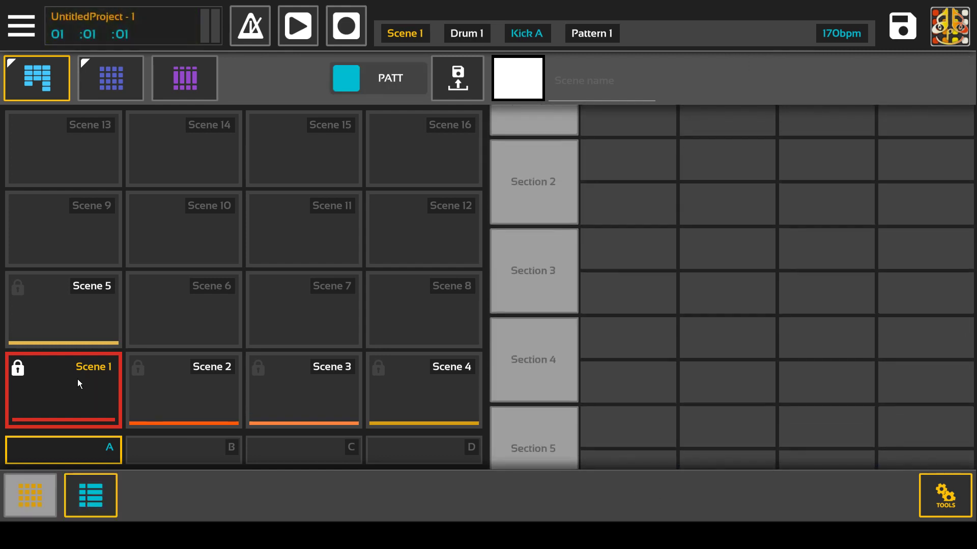
left_click_drag(76, 380, 626, 134)
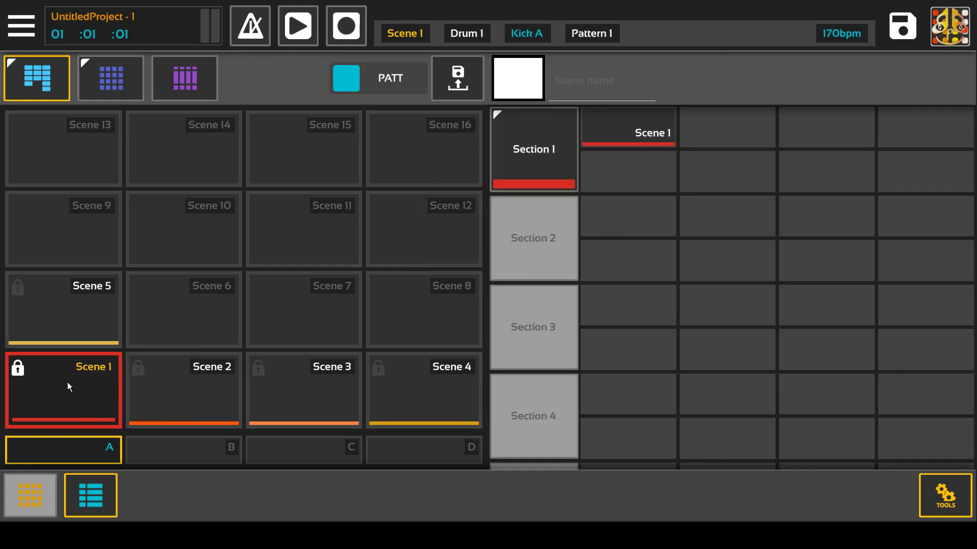
left_click_drag(95, 387, 715, 132)
left_click_drag(230, 383, 731, 211)
Play the song from Section 1, jump to Section 2, then stop playback
left_click(528, 151)
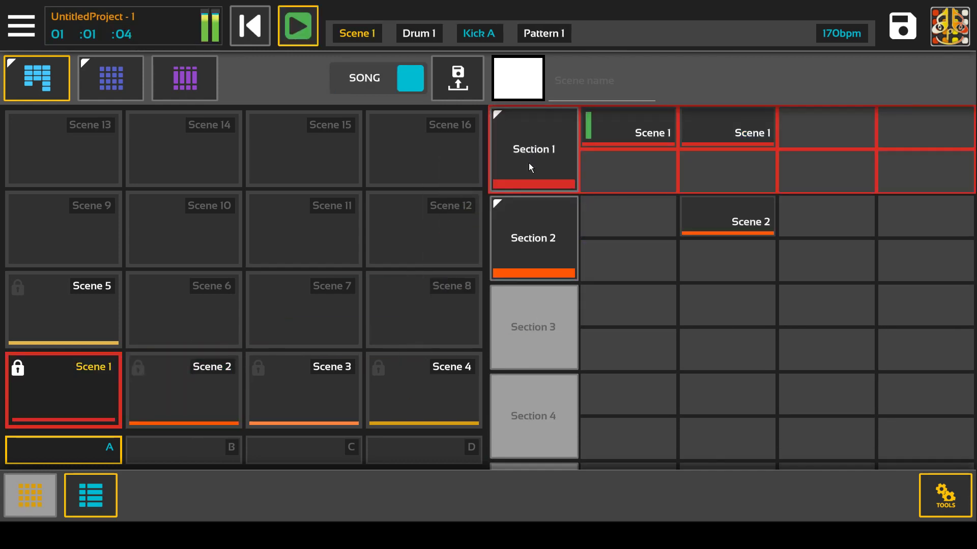
left_click(534, 225)
key("space")
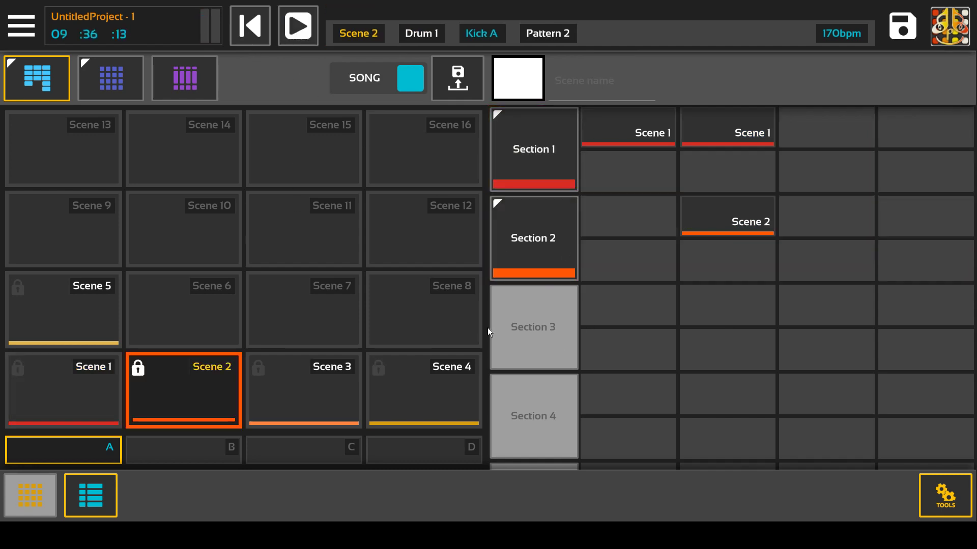
Close song view and activate Scenes 1 through 4 in turn, ending on Scene 4
left_click(70, 494)
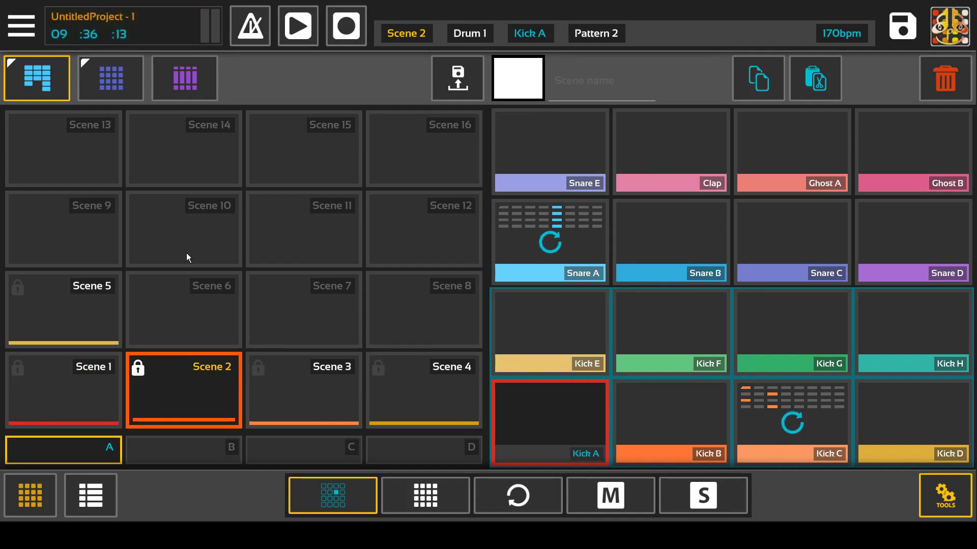
left_click(66, 372)
left_click(183, 384)
left_click(276, 384)
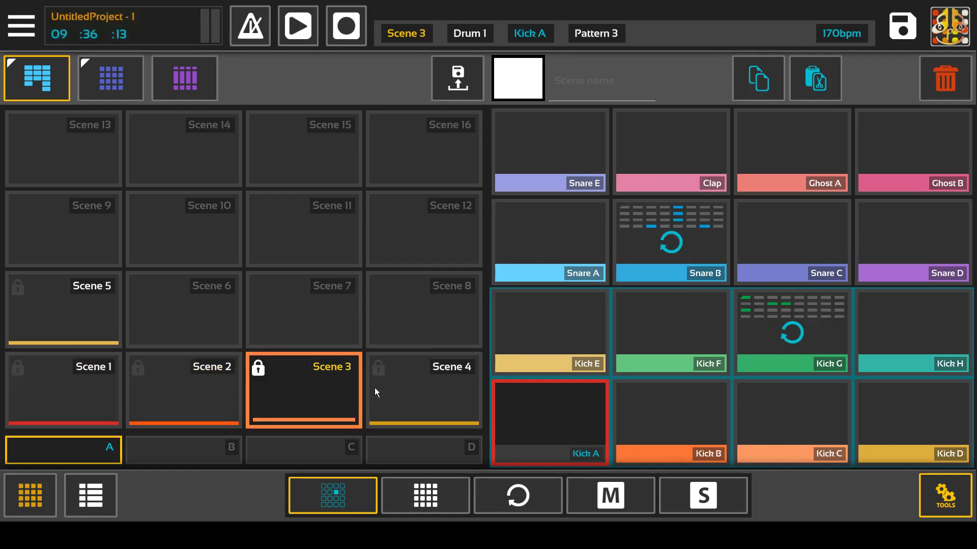
left_click(394, 387)
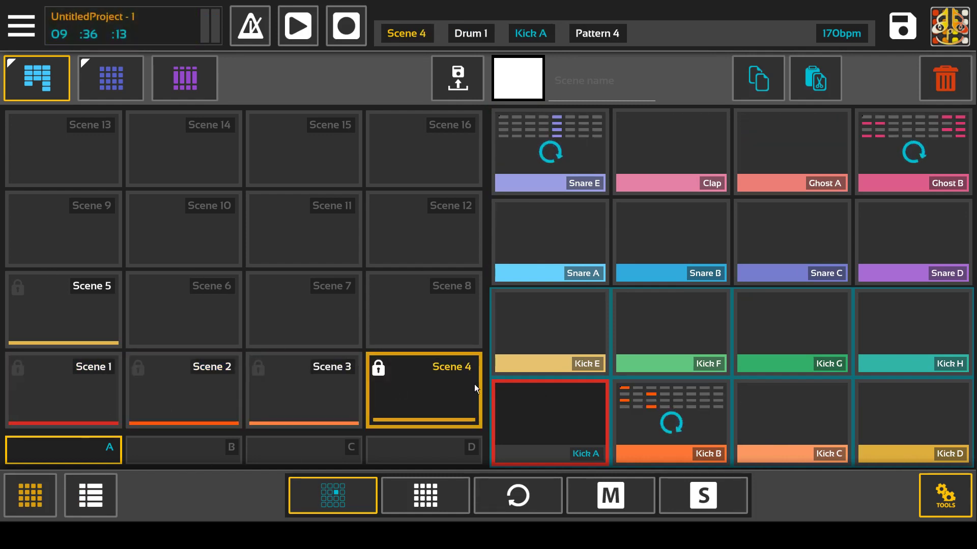
Toggle song view on and off, then show Scene 4's empty step sequencer
left_click(88, 491)
left_click(88, 490)
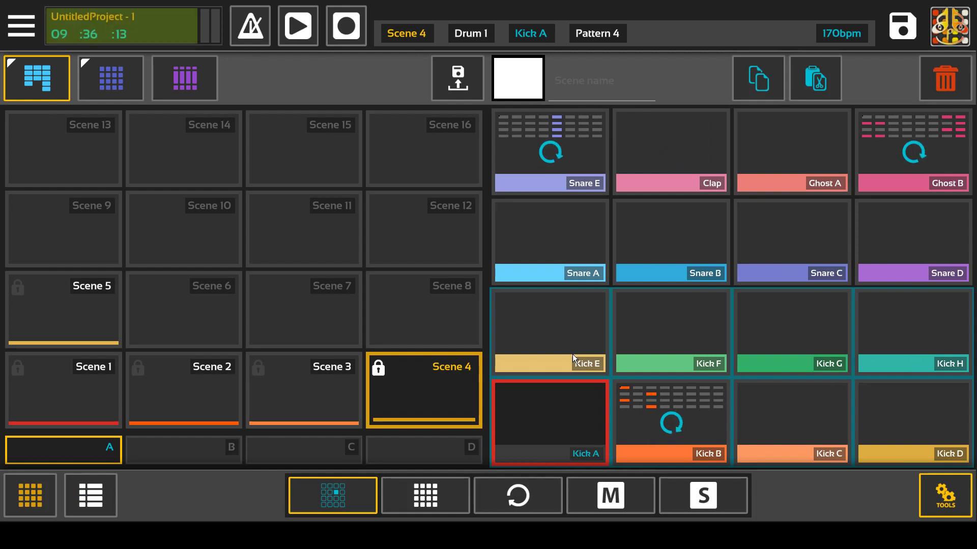
left_click(93, 72)
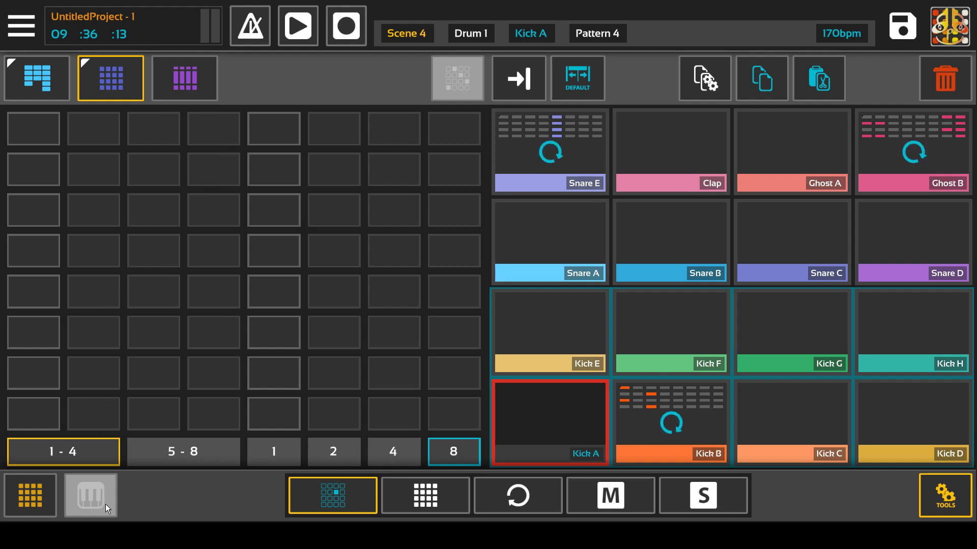
On the Synth bank, play C3 and another keyboard note, then select Prc Loop A
left_click(22, 507)
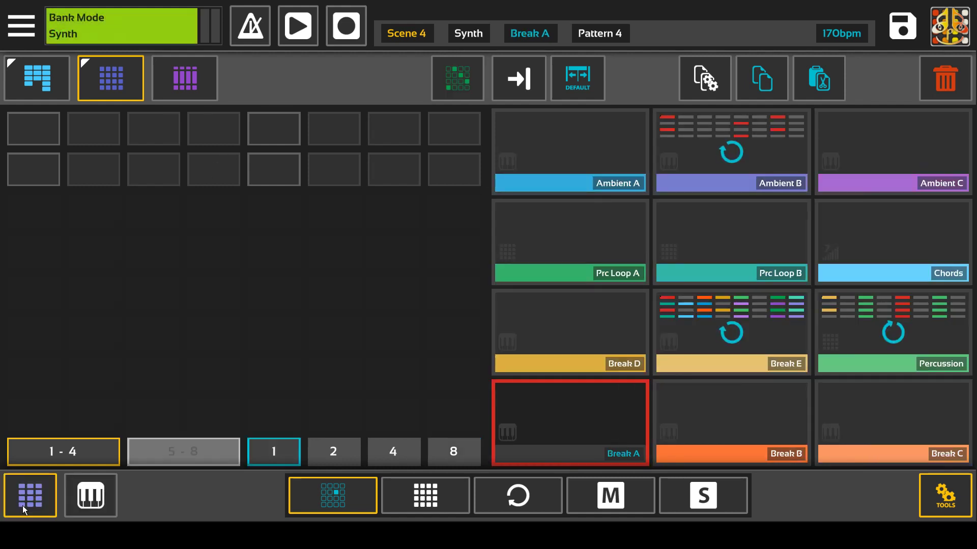
left_click(108, 496)
left_click(564, 206)
left_click(598, 239)
left_click(92, 502)
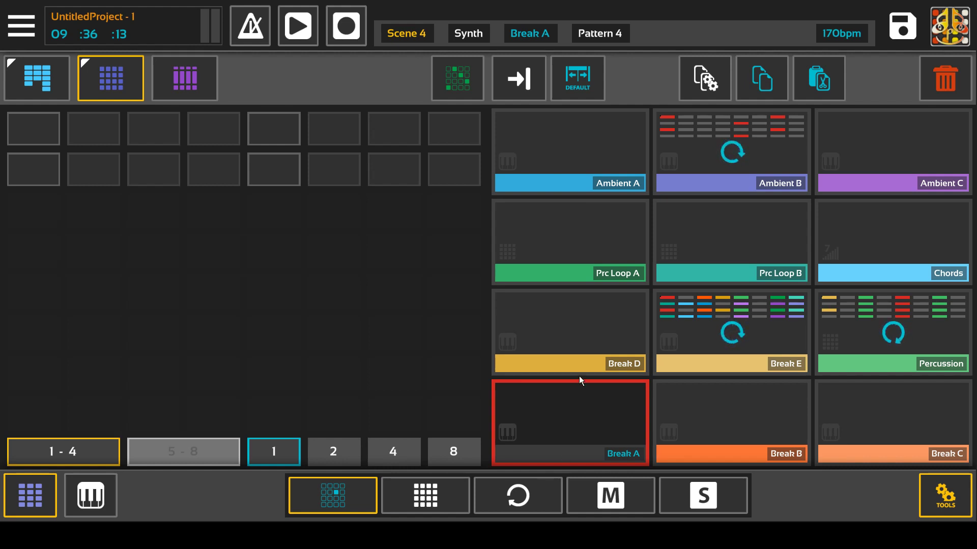
left_click(508, 257)
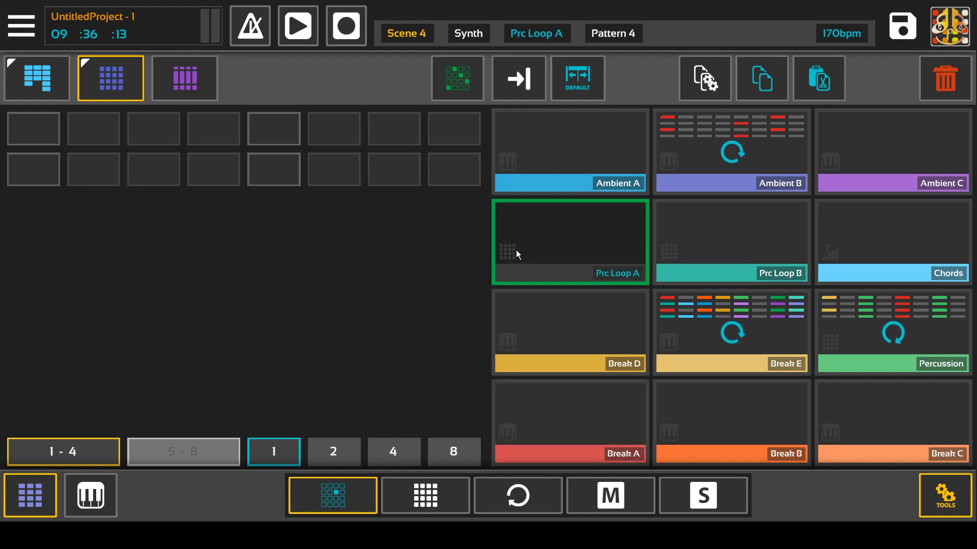
Select Break E, play a C2-row keyboard note, and open its C–F# note grid
left_click(91, 495)
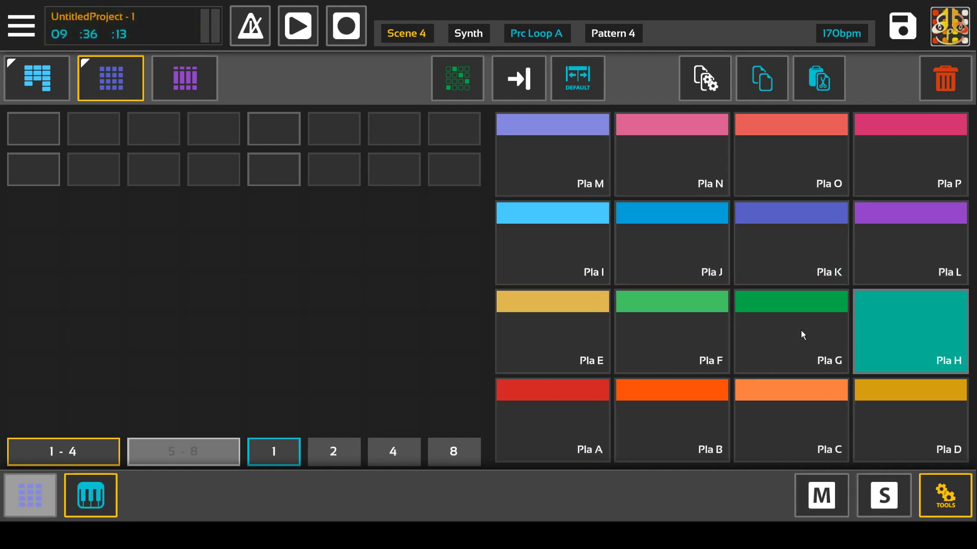
left_click(76, 490)
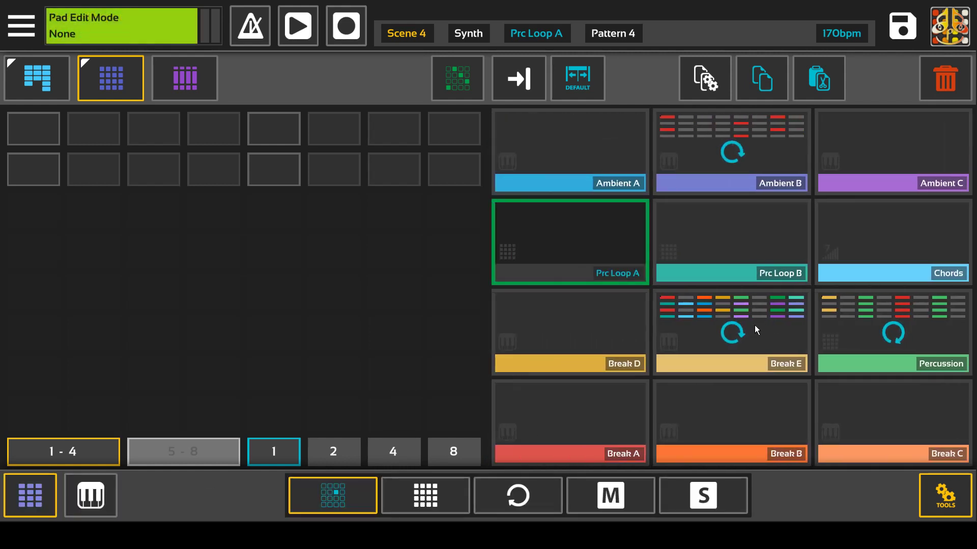
left_click(690, 331)
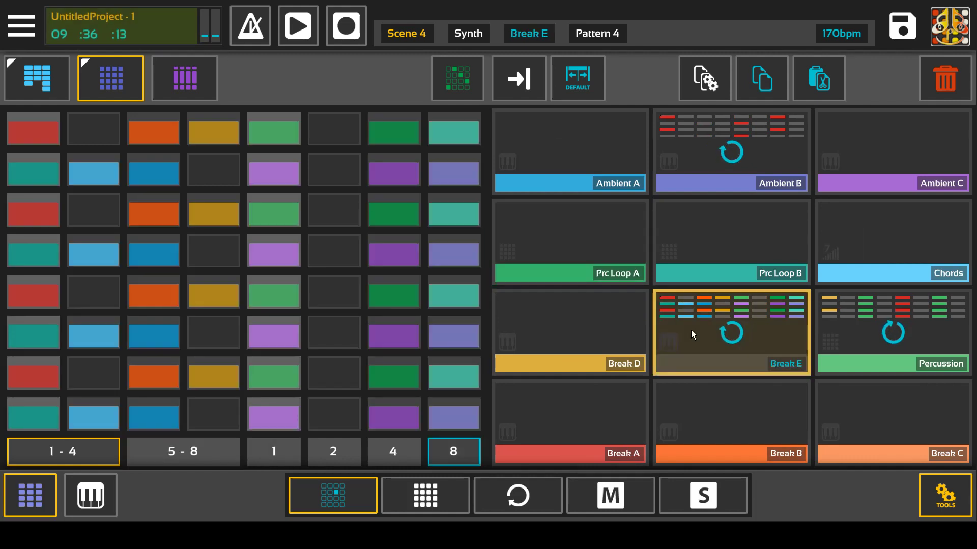
left_click(100, 499)
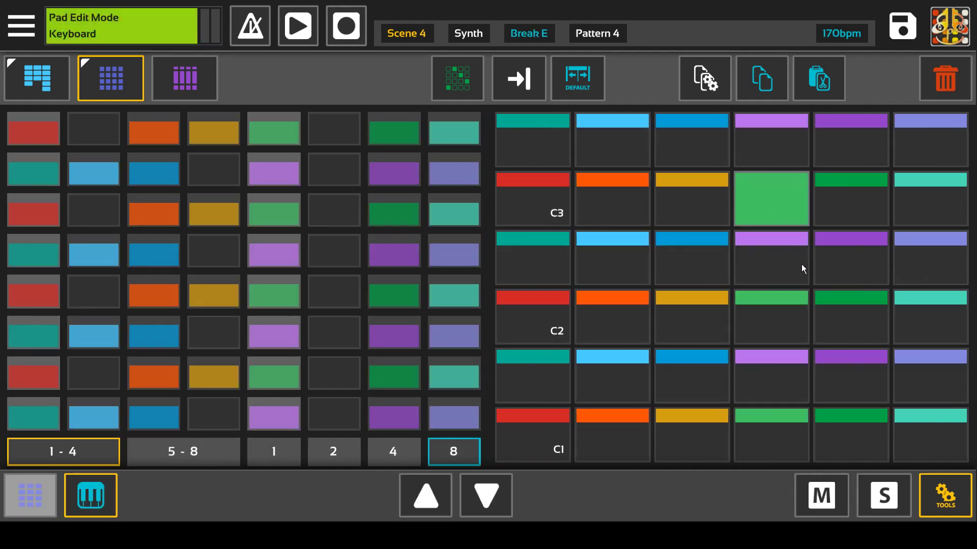
left_click(626, 330)
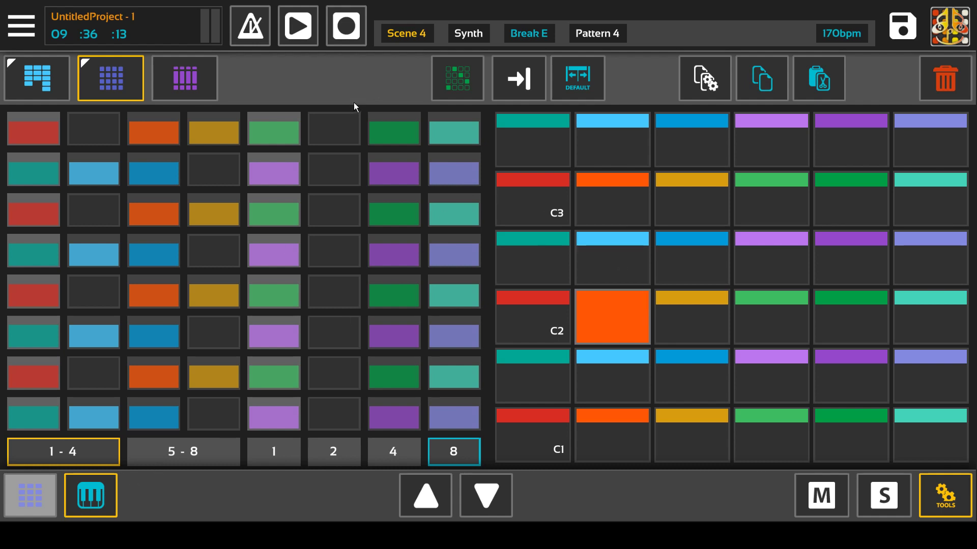
left_click(467, 83)
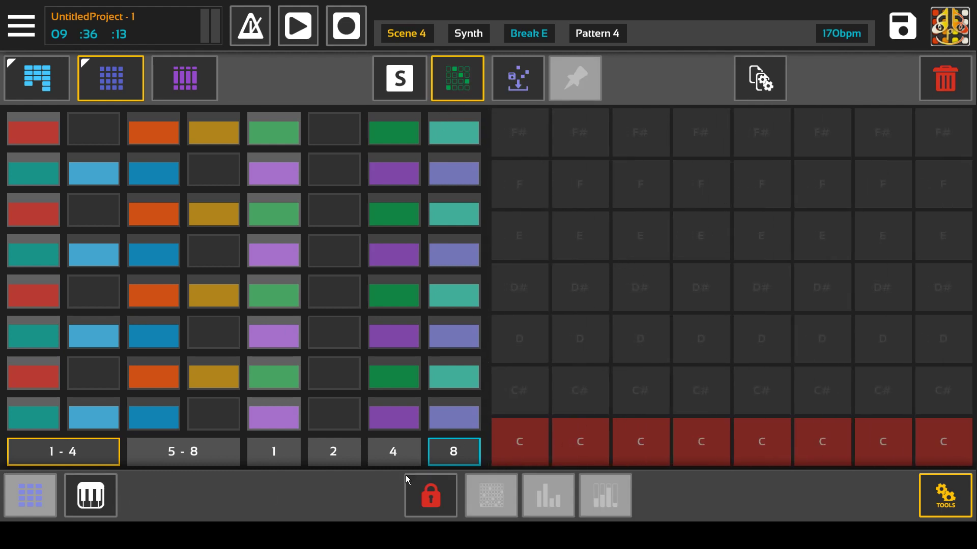
Open and close the pattern browser, then show the scene grid, the mixer, and the step views
left_click(458, 79)
left_click(458, 79)
left_click(39, 75)
left_click(168, 86)
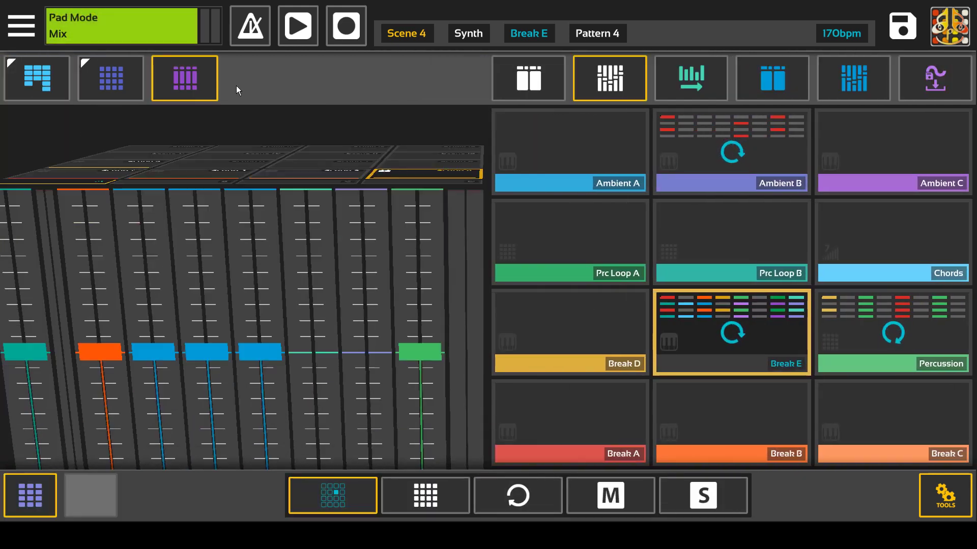
left_click(127, 86)
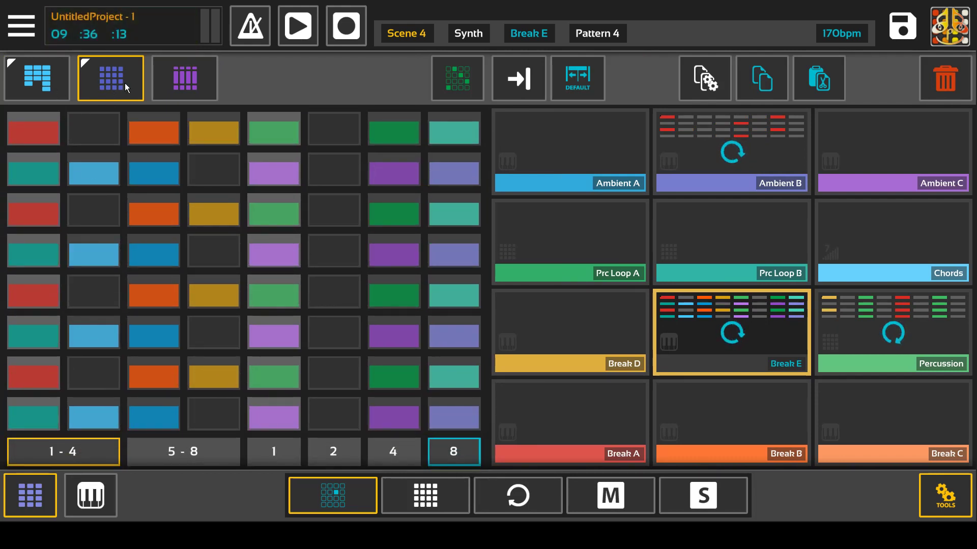
Select the Chords pad, then Snare B, and show Snare B's mixer faders
left_click(118, 85)
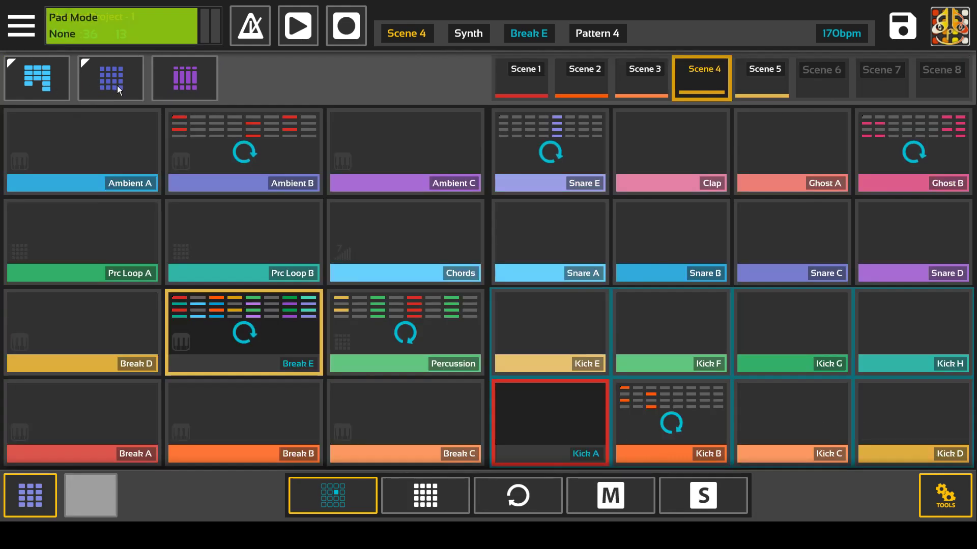
left_click(401, 239)
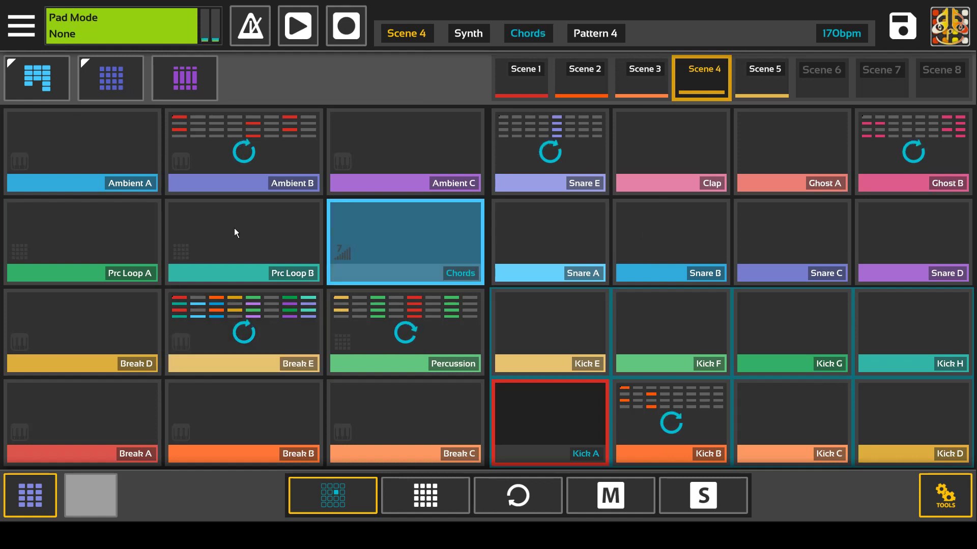
left_click(695, 229)
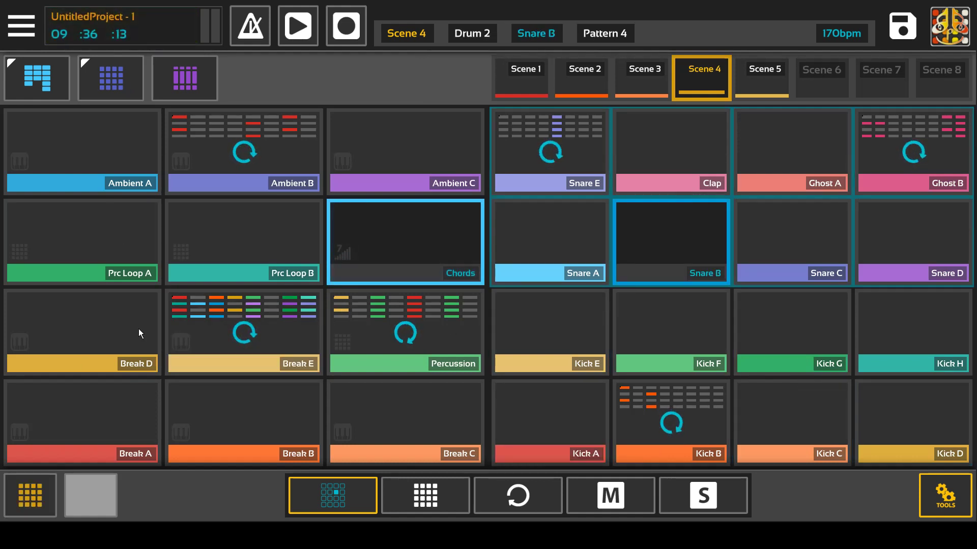
left_click(105, 82)
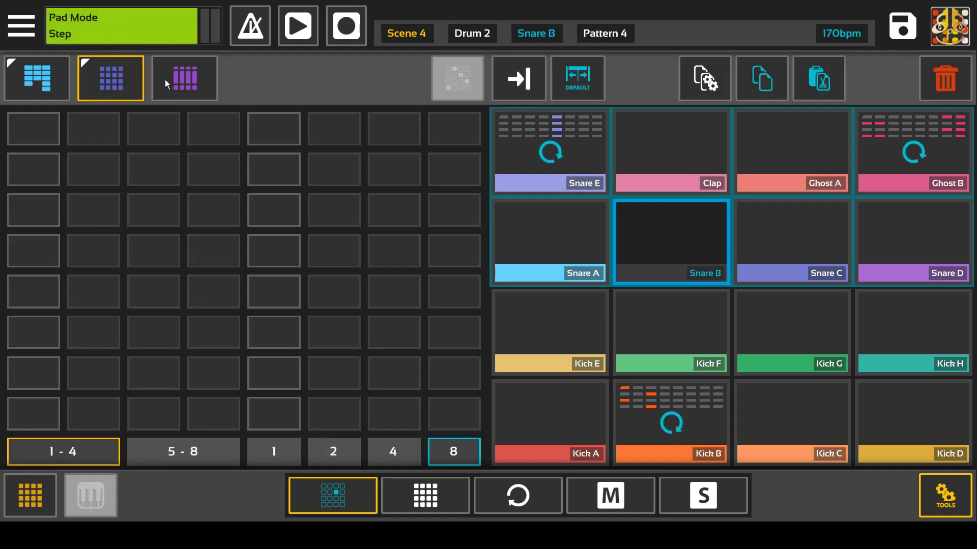
left_click(184, 82)
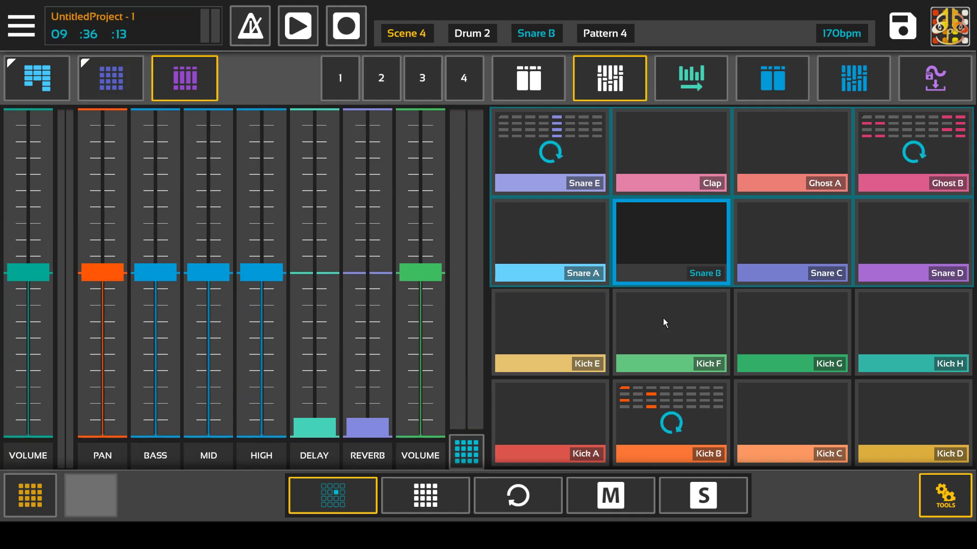
Cut Kick E's mid EQ to -0.55 and play it to hear the change
left_click(565, 220)
left_click(584, 349)
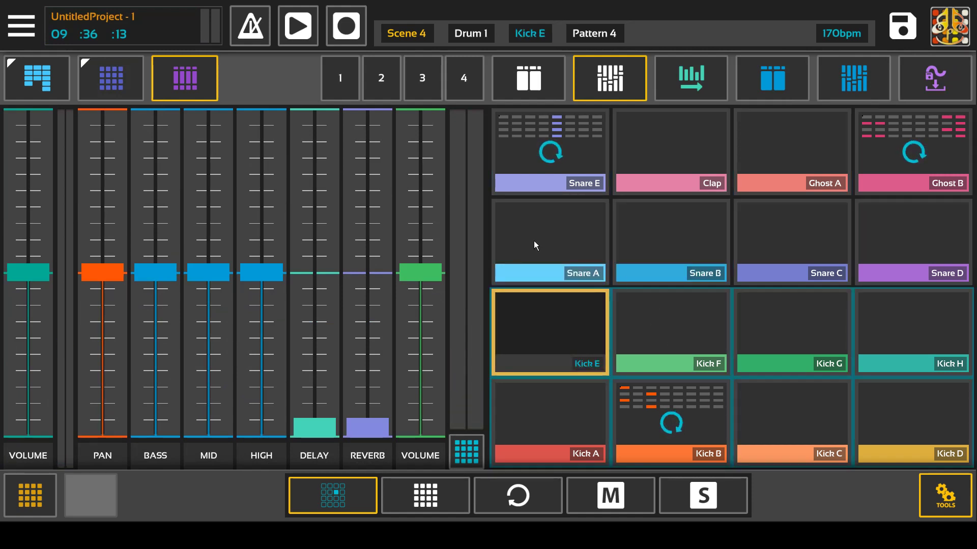
left_click_drag(208, 272, 208, 357)
left_click(580, 331)
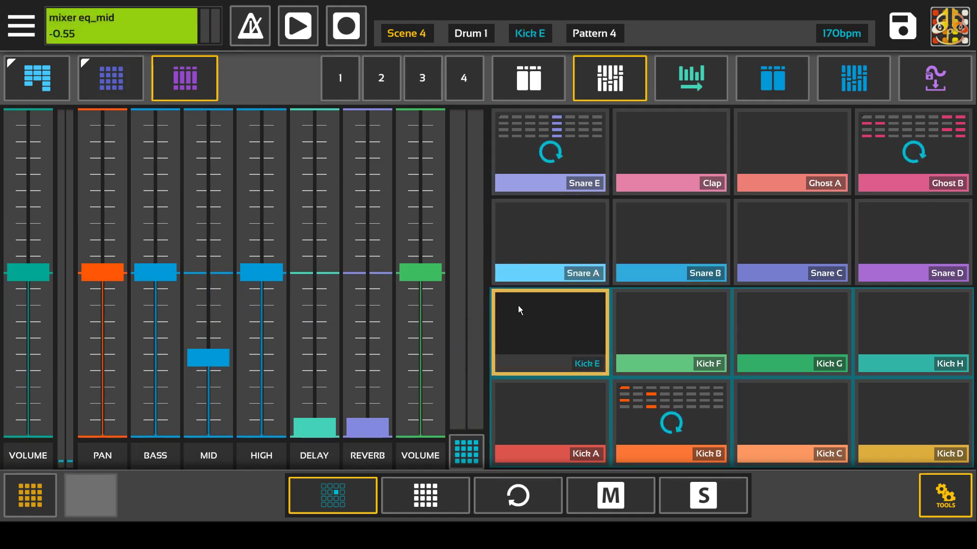
On the Synth bank, set Prc Loop A's mid EQ to 0.22 and reverb to 0.15, with channel volume 0.40
left_click(42, 507)
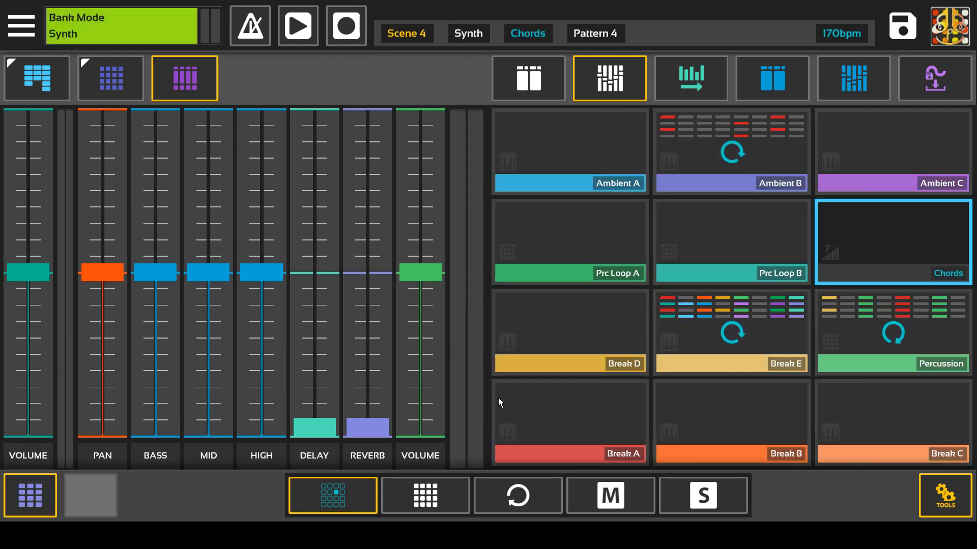
left_click(596, 335)
left_click(588, 251)
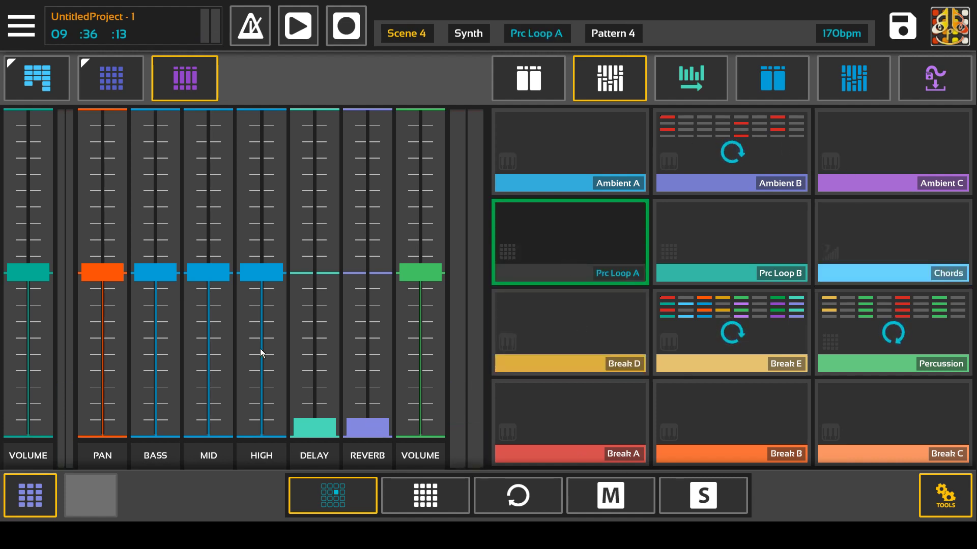
left_click_drag(221, 309, 216, 230)
left_click(599, 297)
left_click(569, 263)
left_click_drag(356, 427, 355, 333)
left_click(552, 337)
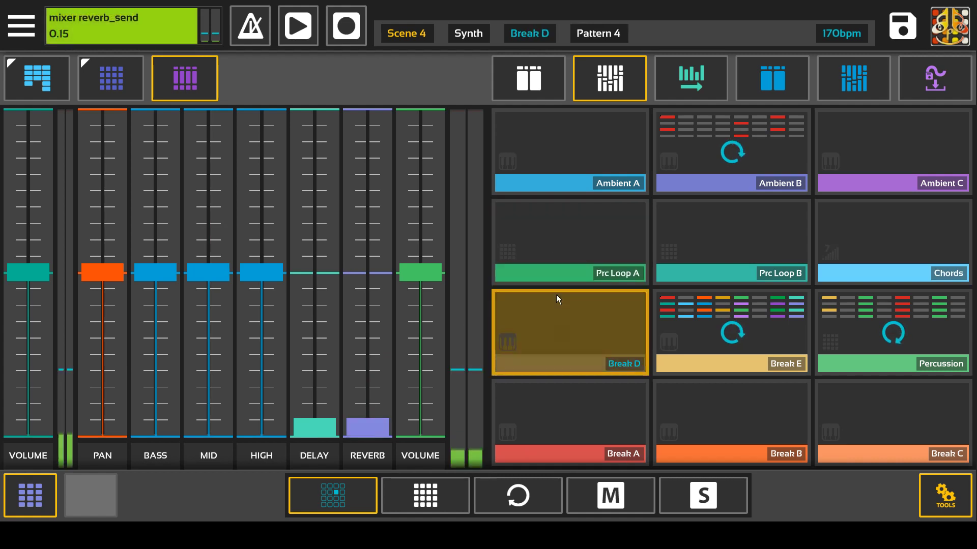
left_click(428, 280)
left_click(550, 257)
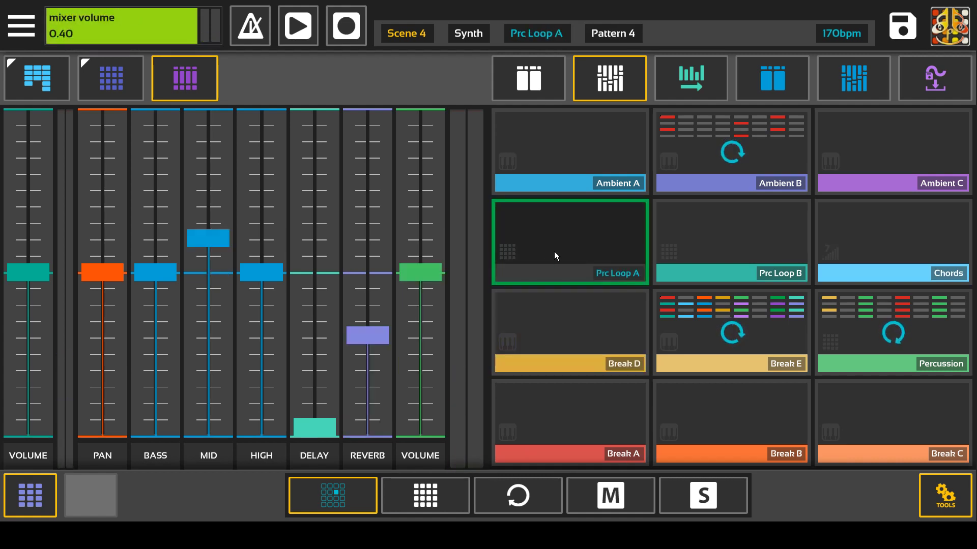
On the Drum bank, boost Snare E's high EQ to 0.42 and cut bass to -0.48
left_click(33, 498)
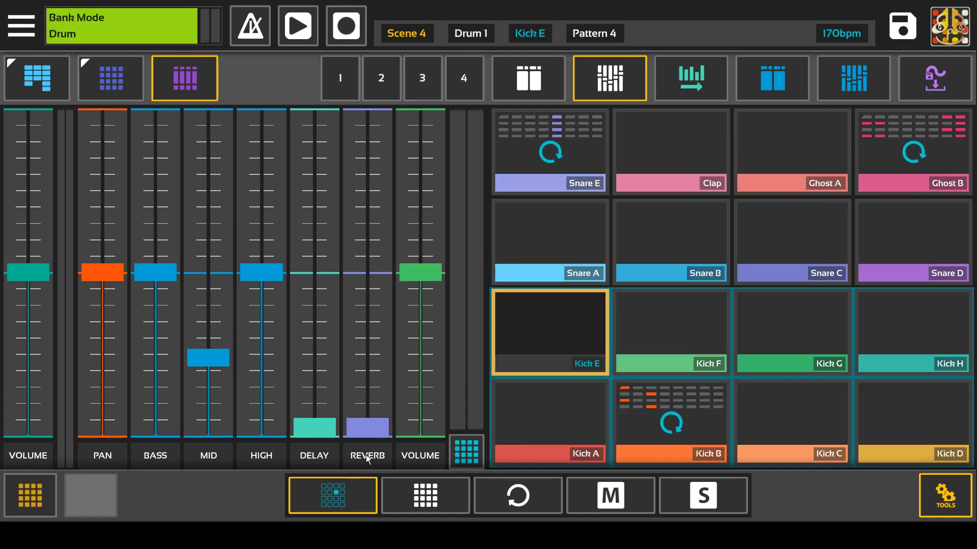
left_click(551, 167)
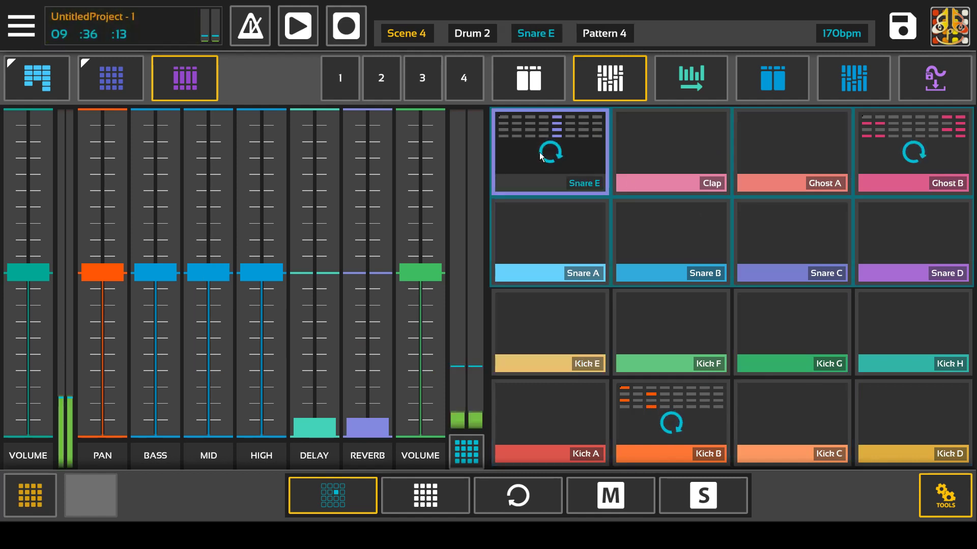
left_click_drag(265, 271, 264, 206)
left_click_drag(170, 273, 234, 350)
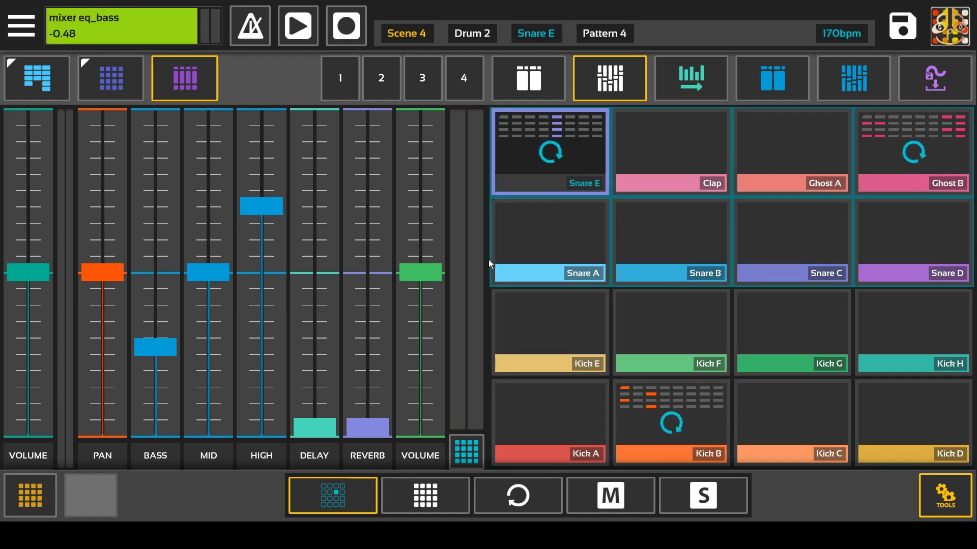
left_click(584, 330)
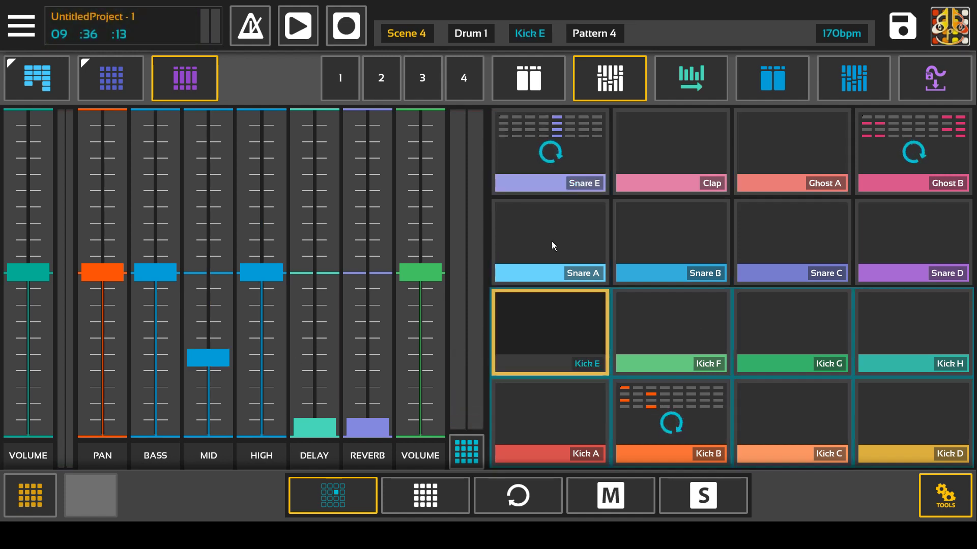
left_click_drag(641, 326, 895, 331)
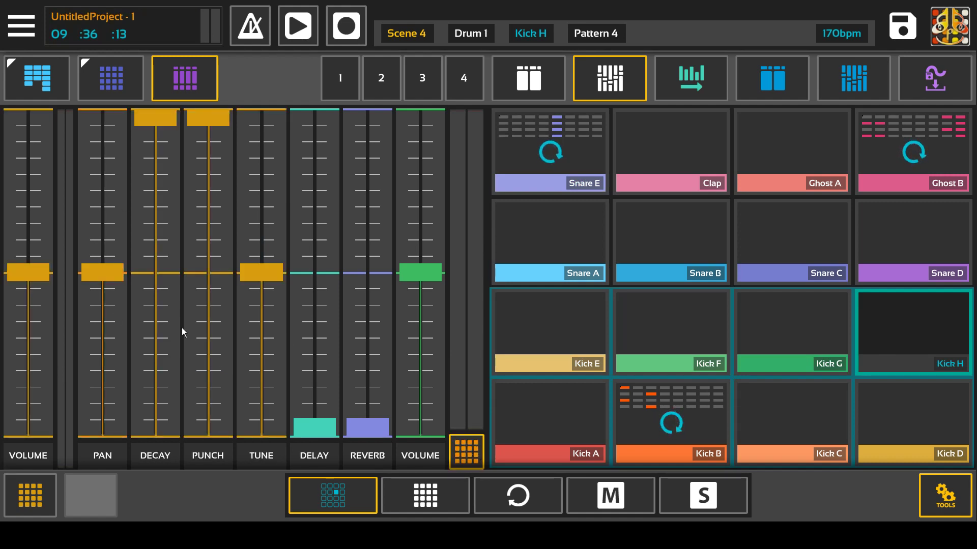
Set channel decay to 0.64, then pan Kick A off-centre and lower its volume to 0.56
left_click(584, 344)
left_click_drag(155, 168, 155, 227)
left_click(551, 244)
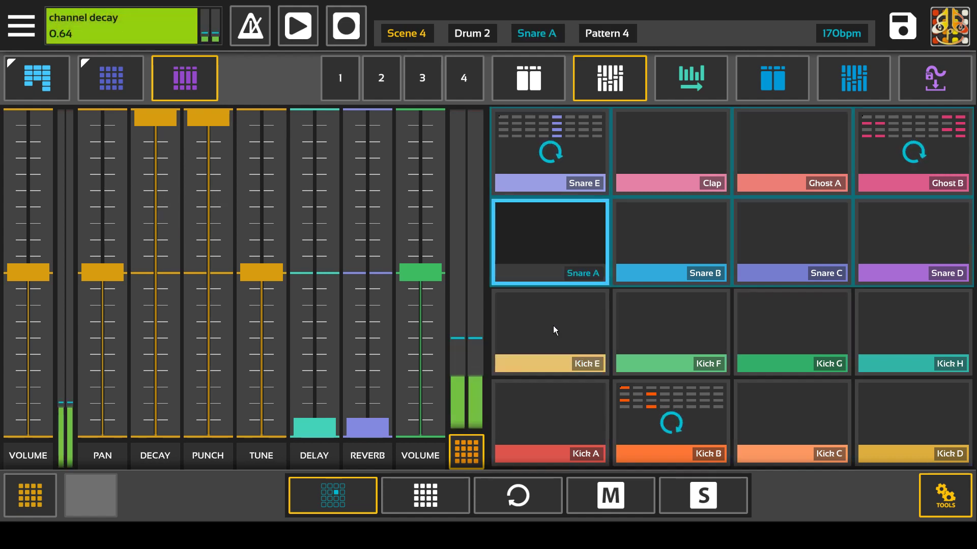
left_click(537, 432)
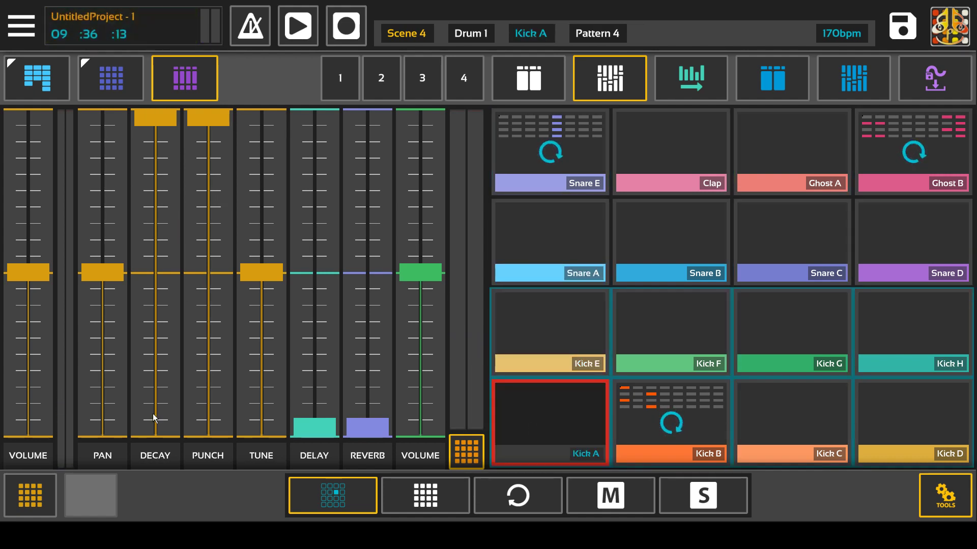
left_click_drag(102, 273, 110, 201)
left_click_drag(28, 273, 80, 364)
Step through Kick F, E and A, settle on Kick E, and show the EQ faders
left_click(617, 367)
left_click(589, 366)
left_click(564, 408)
left_click(564, 332)
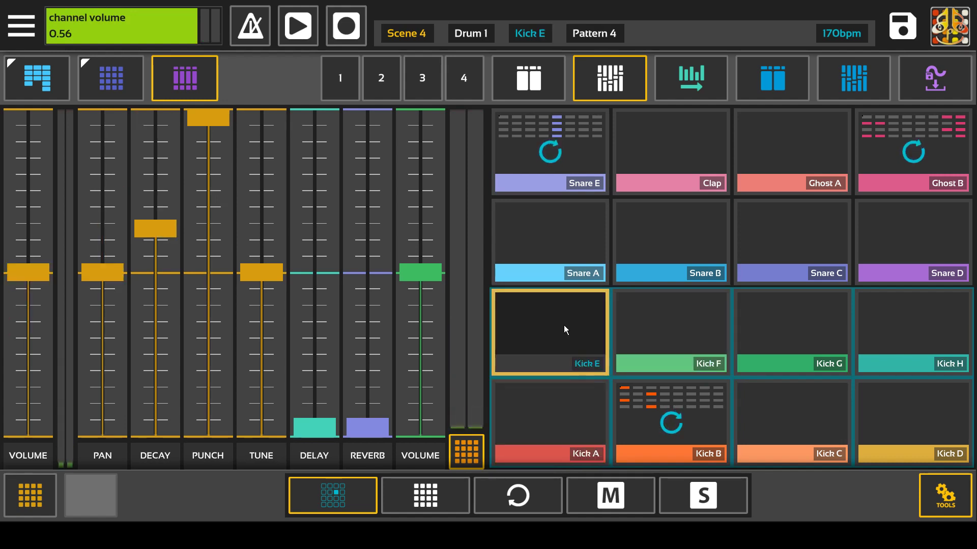
left_click(467, 453)
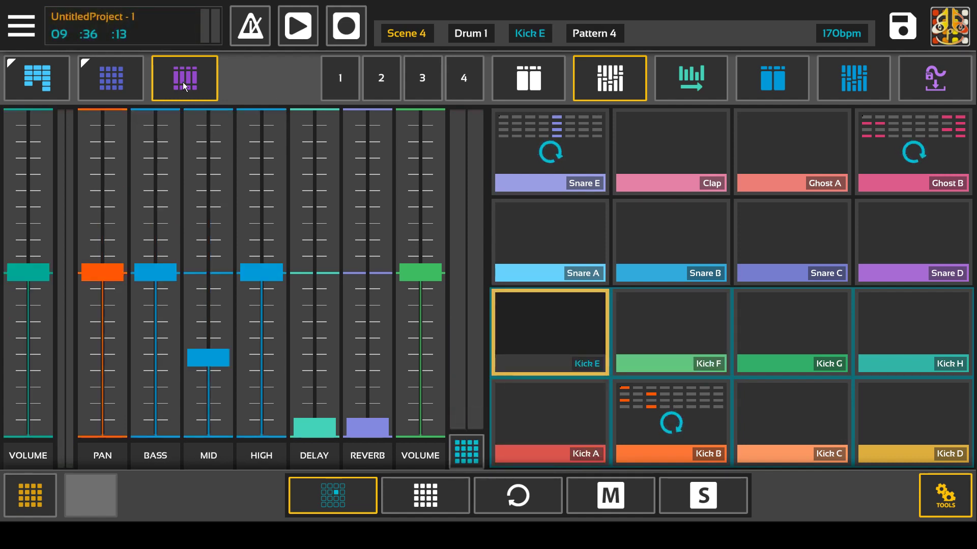
Cycle the scene, step and mix views, then browse the master send, FX, EQ and patch pages
left_click(50, 77)
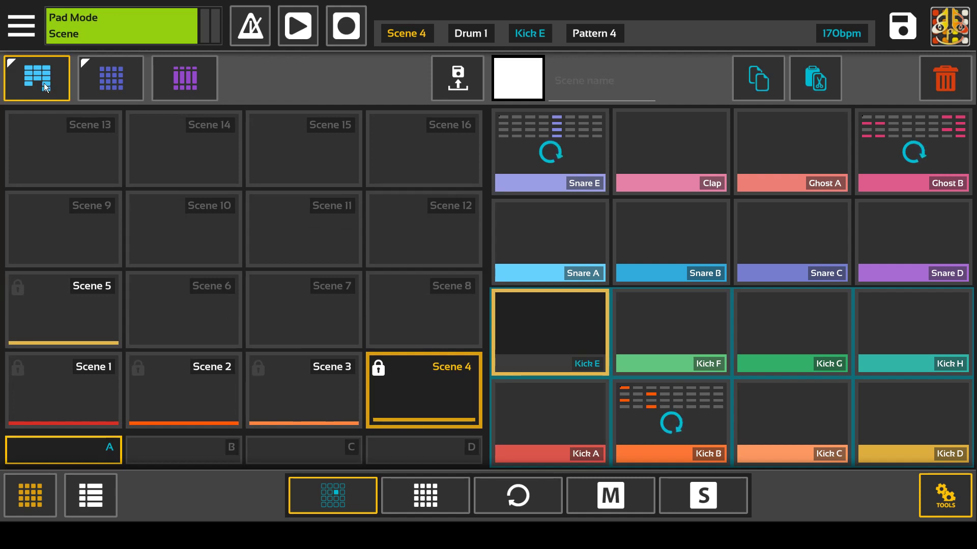
left_click(138, 87)
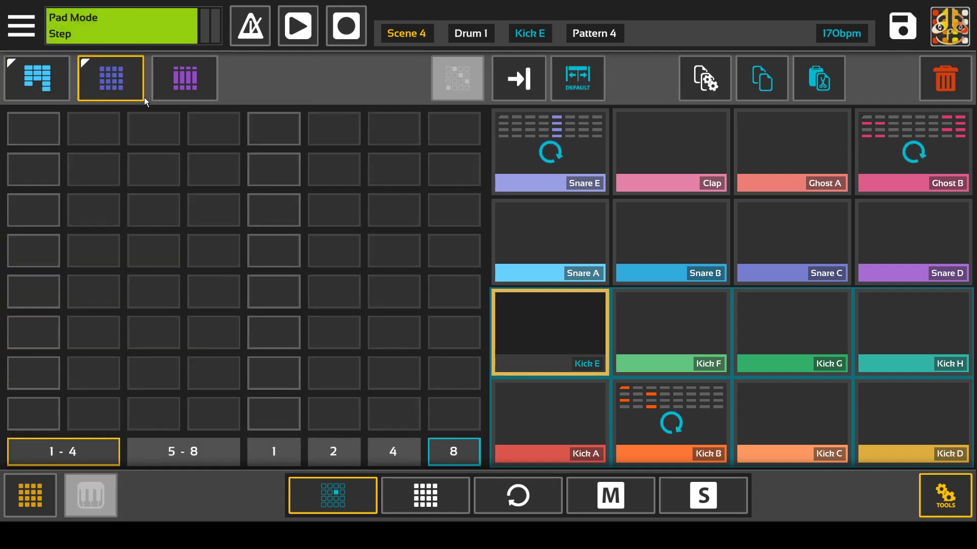
left_click(192, 88)
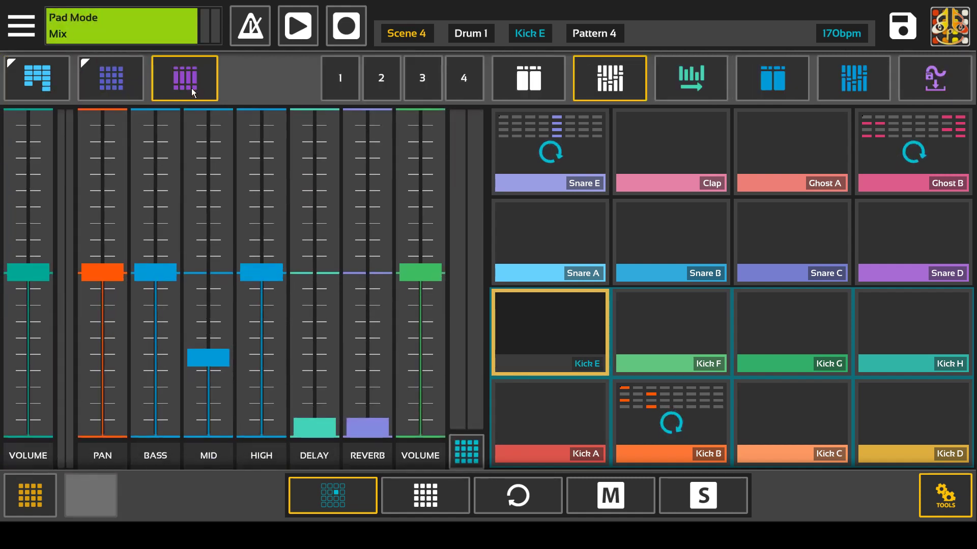
left_click(691, 78)
left_click(772, 78)
left_click(839, 78)
left_click(914, 77)
left_click(876, 79)
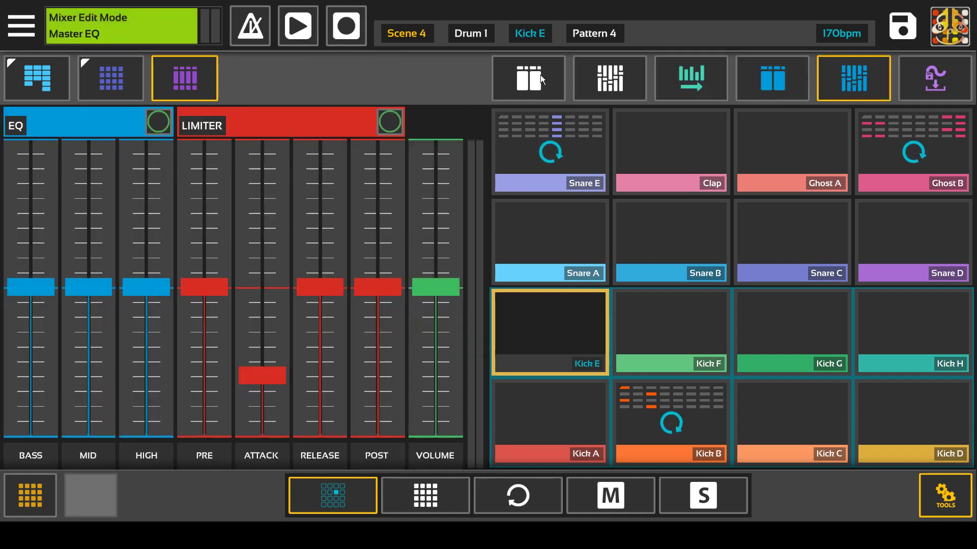
Check the Pad FX and Pad Mix pages, revisit the master pages, and end on Pad FX
left_click(535, 76)
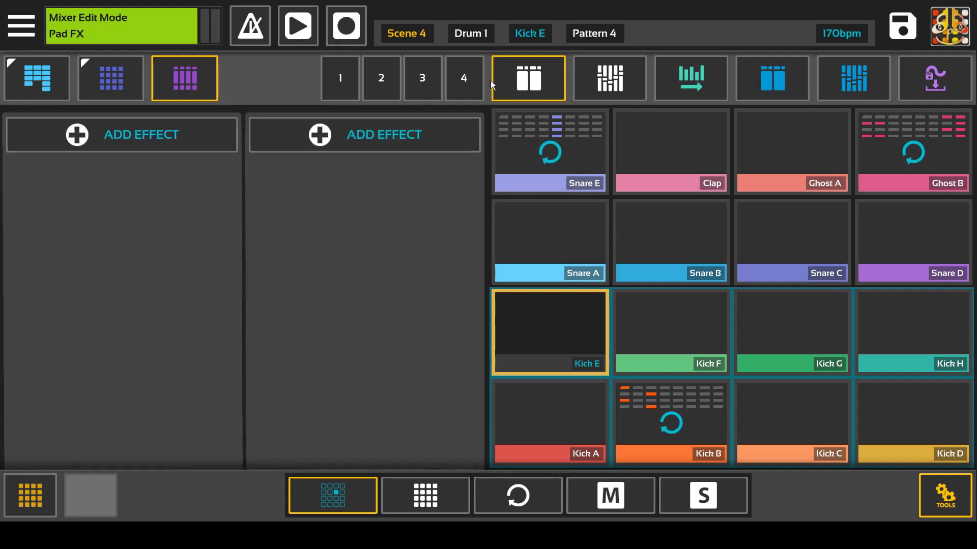
left_click(631, 63)
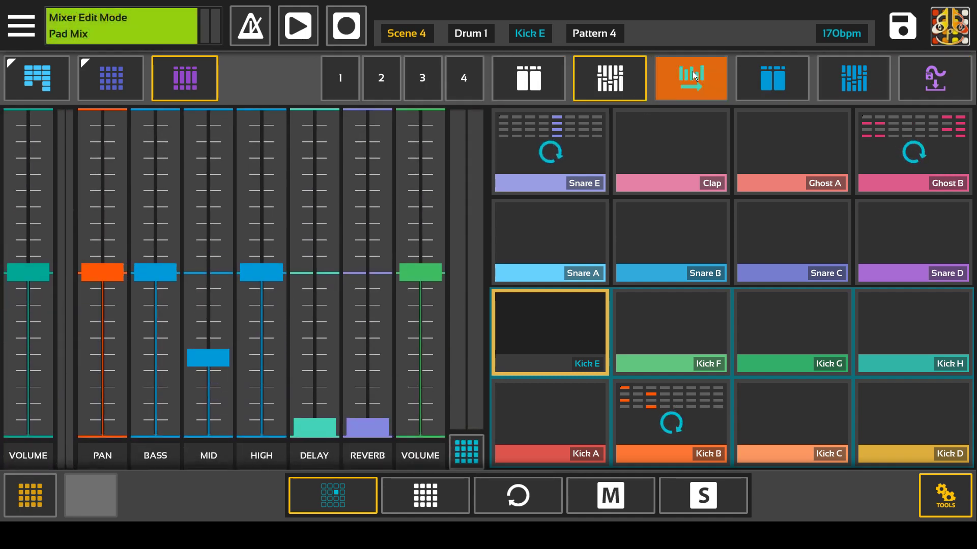
left_click(693, 76)
left_click(779, 76)
left_click(825, 77)
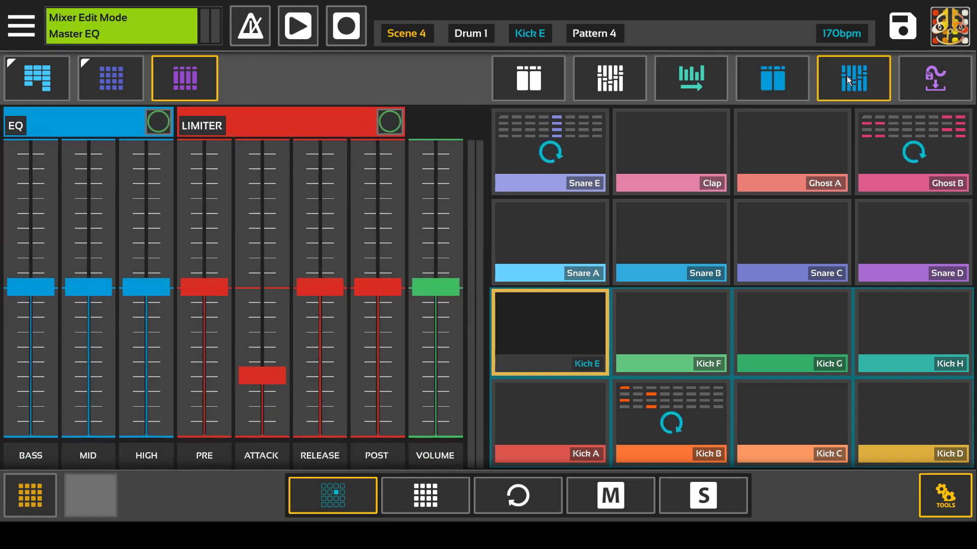
left_click(525, 69)
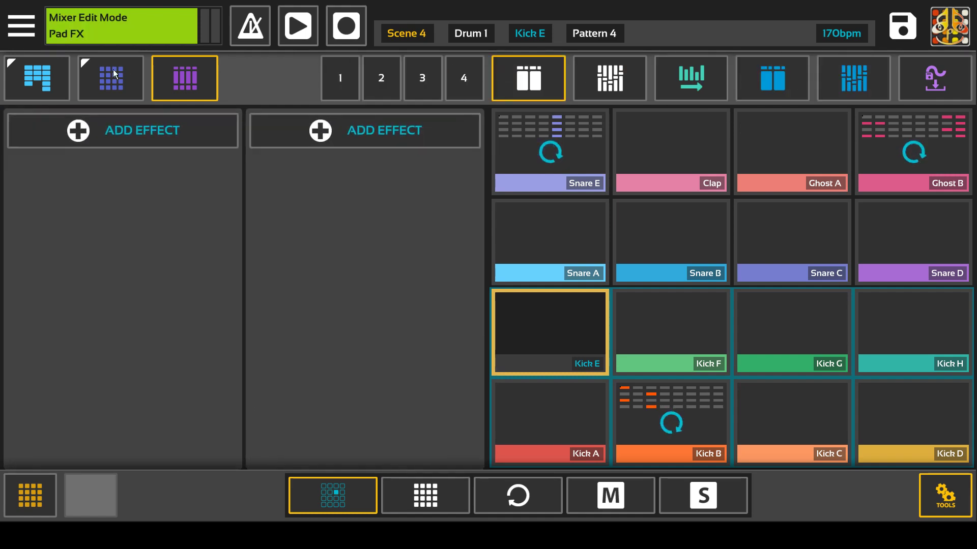
Cycle through the step and scene views and the Play, Mute and Solo modes, back to Select mode
left_click(111, 70)
left_click(39, 74)
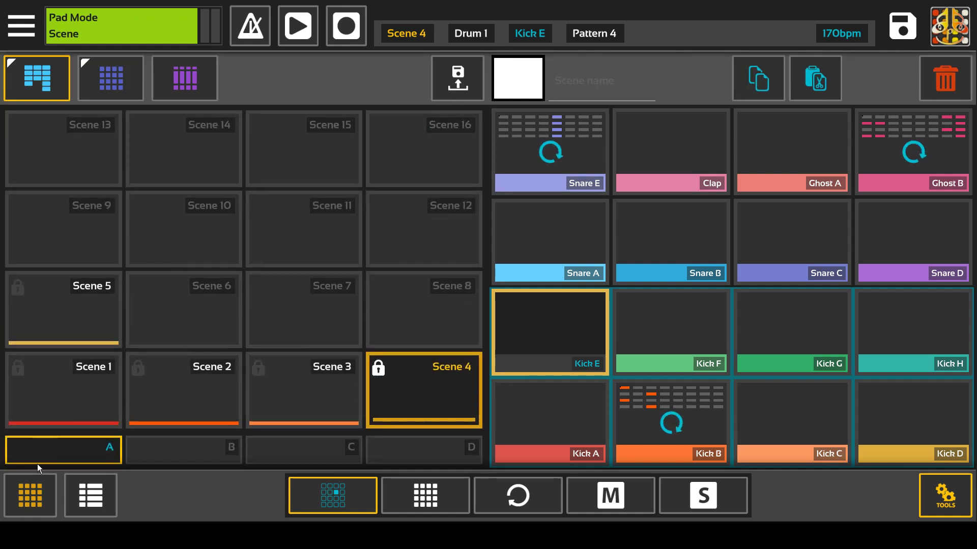
left_click(464, 496)
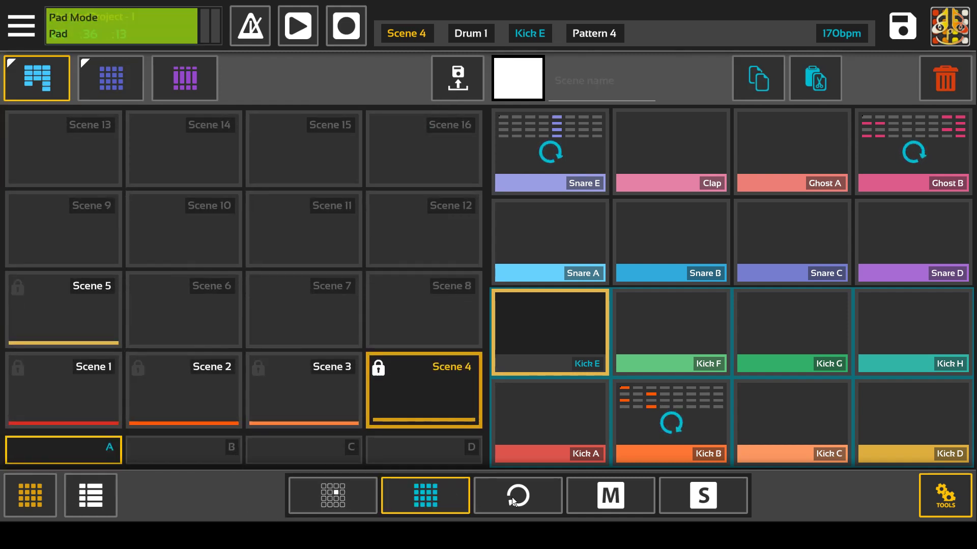
left_click(610, 497)
left_click(697, 503)
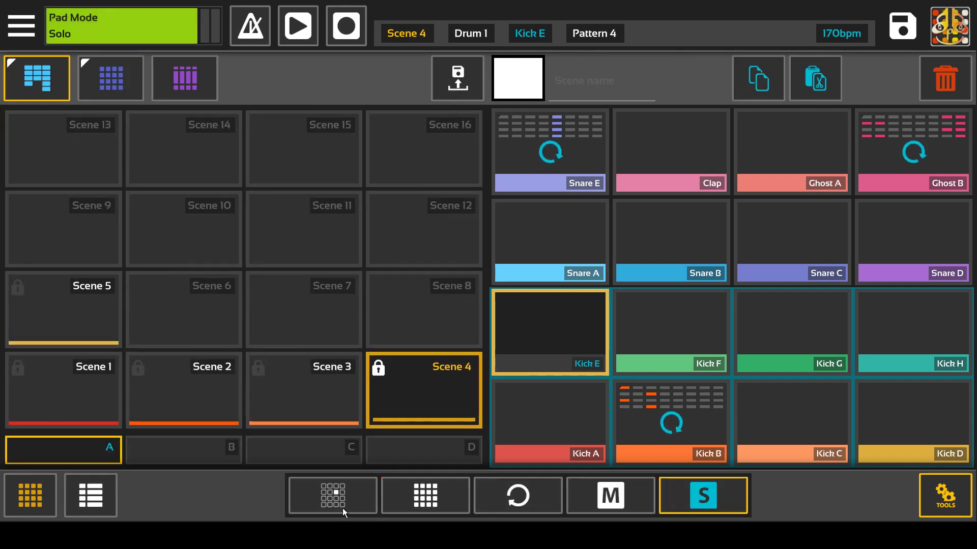
left_click(363, 504)
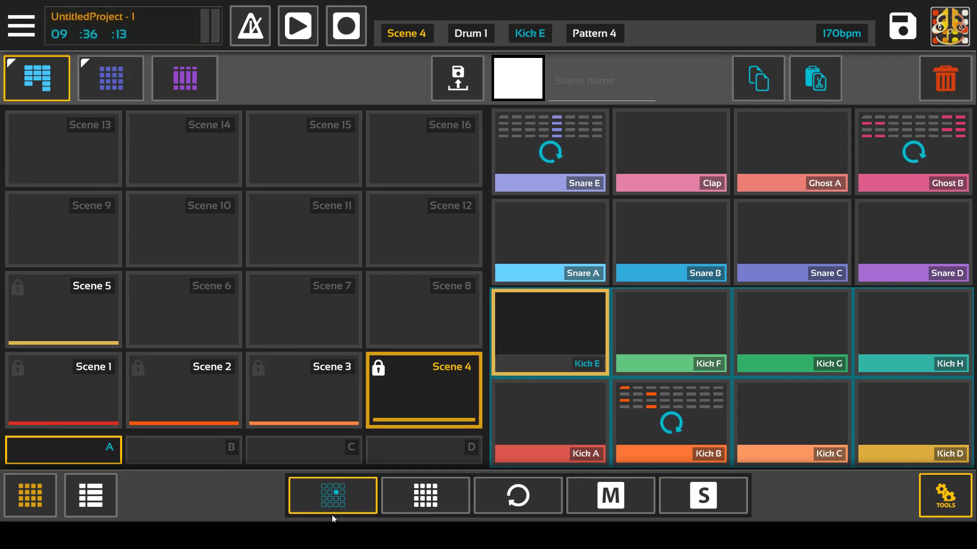
Select Kick F, Snare A and Snare C, ending with Kick A as the current pad
left_click(719, 336)
left_click(587, 229)
left_click(796, 277)
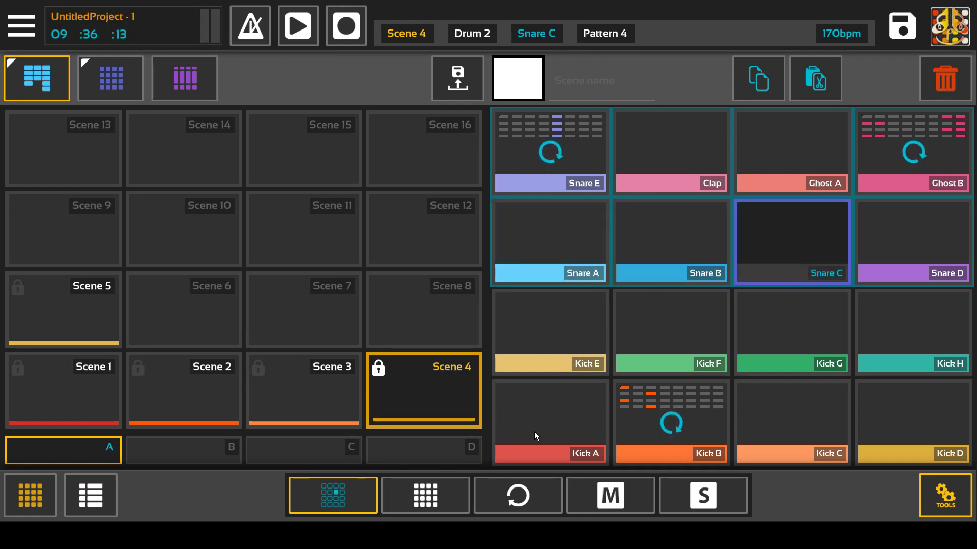
left_click(555, 432)
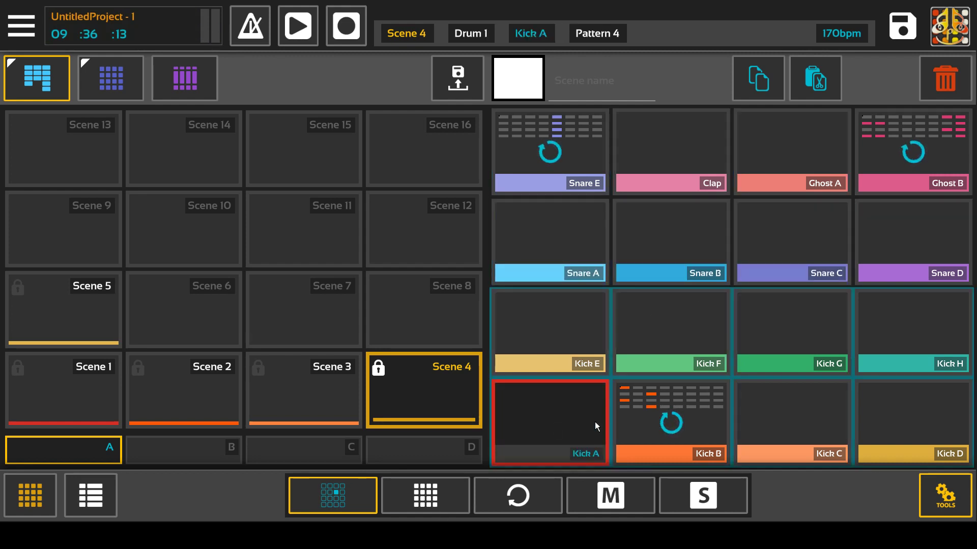
Load the DnB kit's Clap sound onto the Kick A pad from the patch browser and audition it
key("3")
left_click(564, 424)
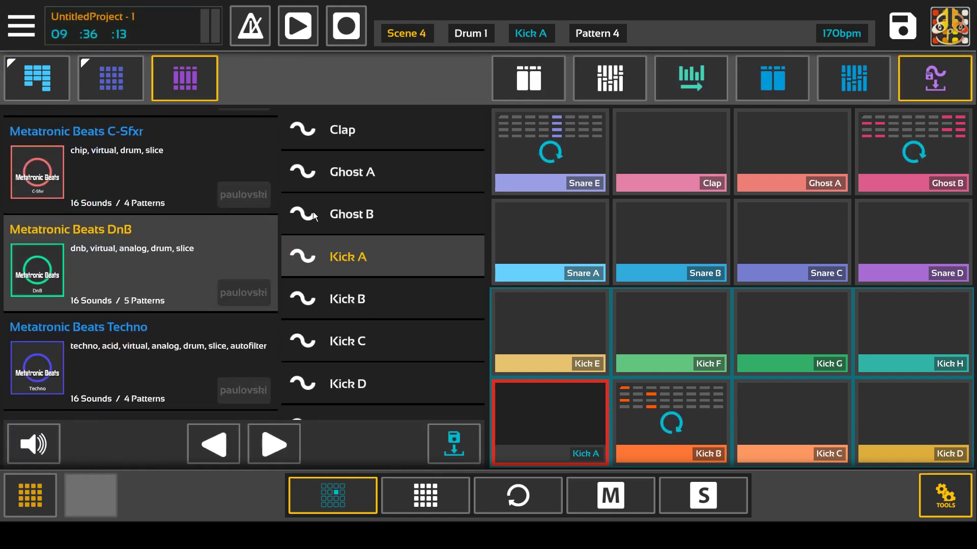
left_click(351, 214)
left_click_drag(342, 130, 550, 423)
left_click(574, 422)
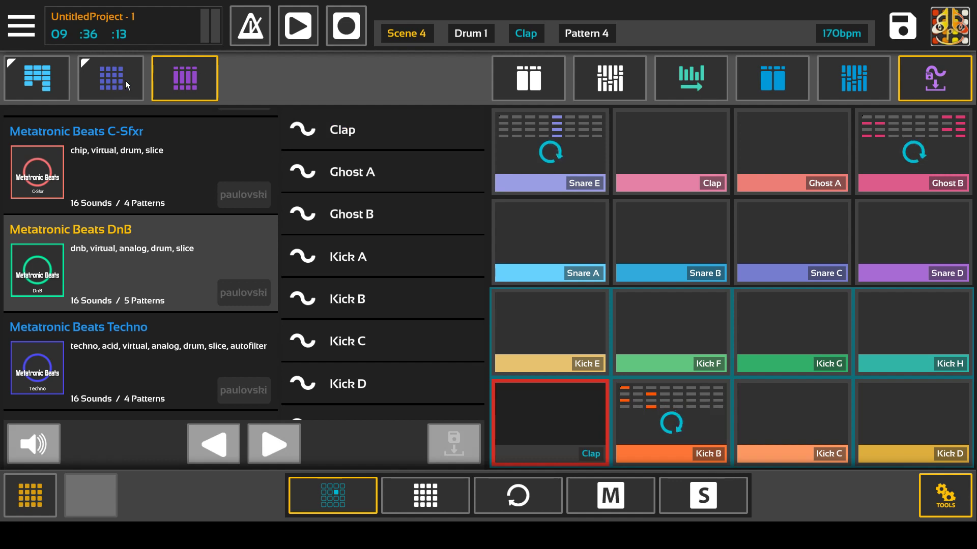
View the Clap pad's effects, then bring up the step-sequencer grid with the pads in Pad mode
left_click(529, 78)
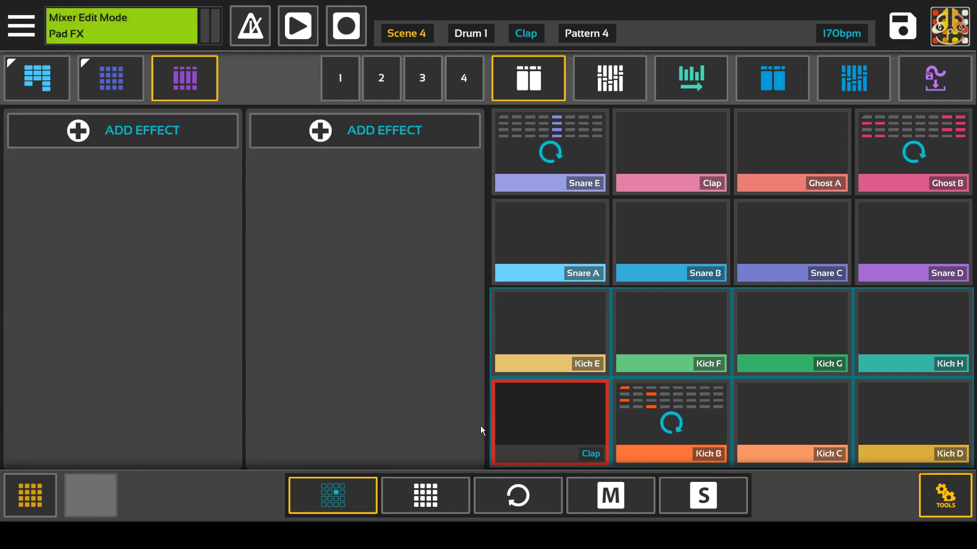
left_click(80, 73)
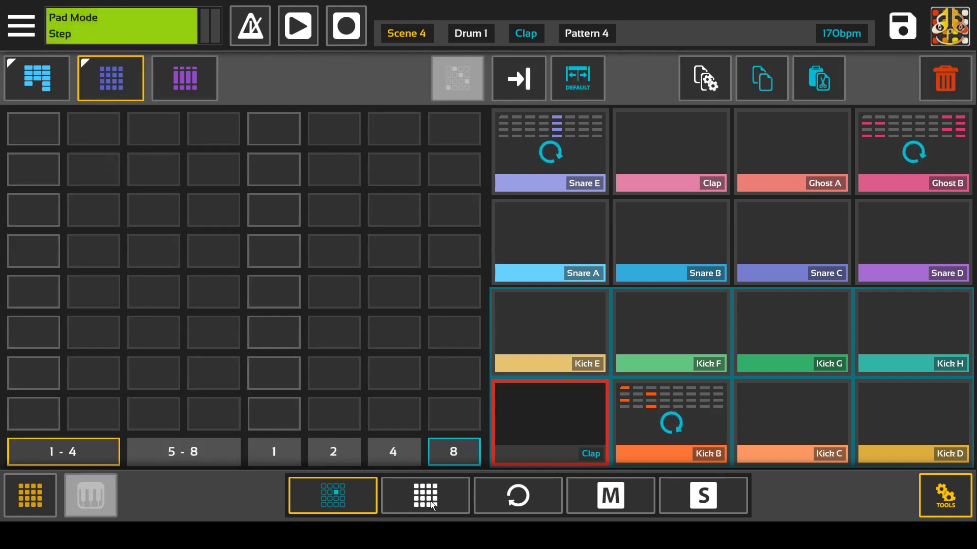
left_click(425, 498)
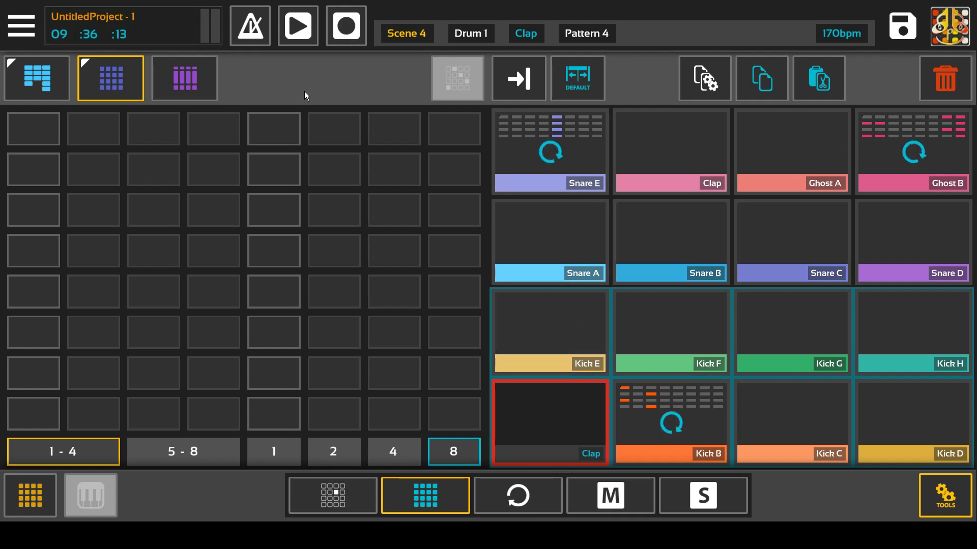
Start playback and recording, then record hits on Snare A, B, C, Clap and Ghost A
left_click(304, 33)
left_click(347, 38)
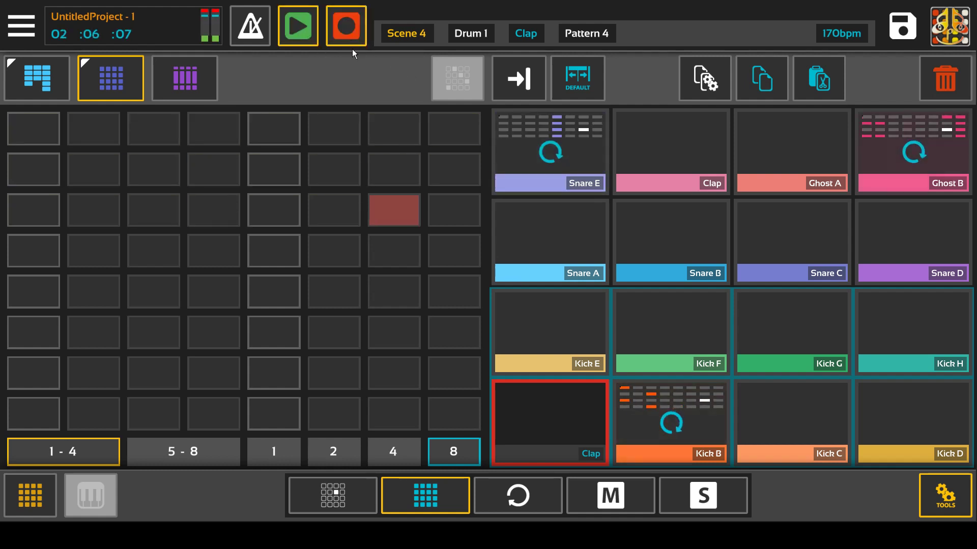
left_click(559, 241)
left_click(646, 242)
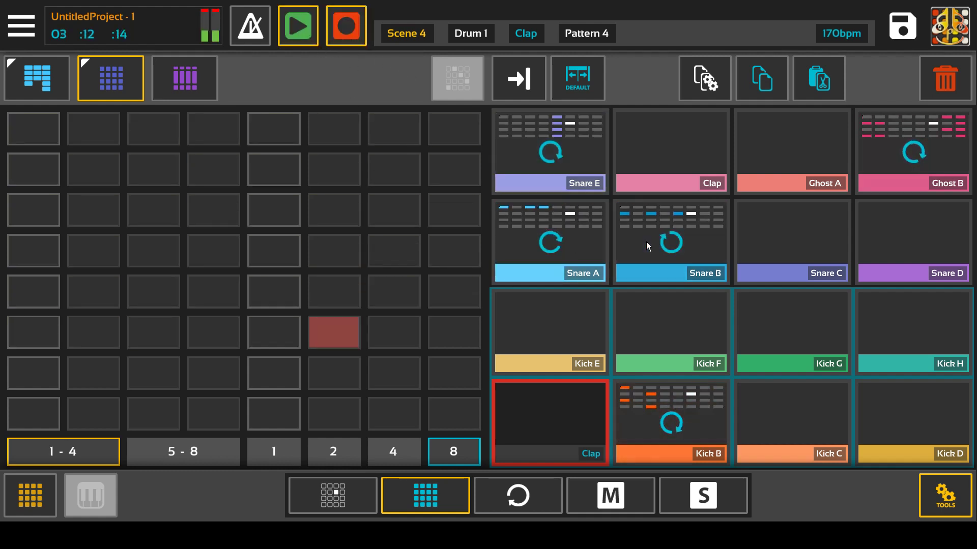
left_click(751, 233)
left_click(662, 158)
left_click(792, 152)
left_click(789, 242)
left_click(689, 245)
left_click(537, 231)
Record hits on Kick F, Kick G, Kick H and Snare D, then stop recording
left_click(657, 330)
left_click(794, 339)
left_click(871, 318)
left_click(863, 257)
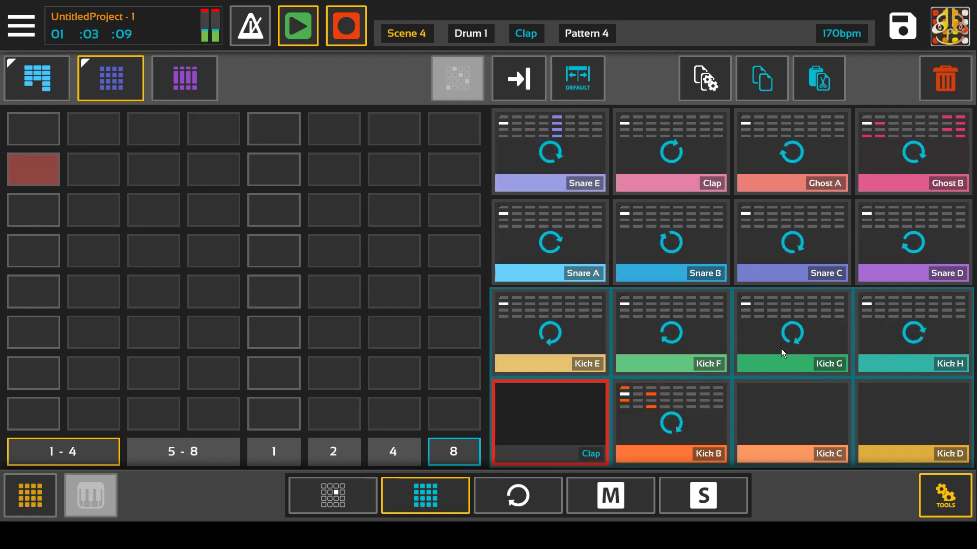
left_click(332, 26)
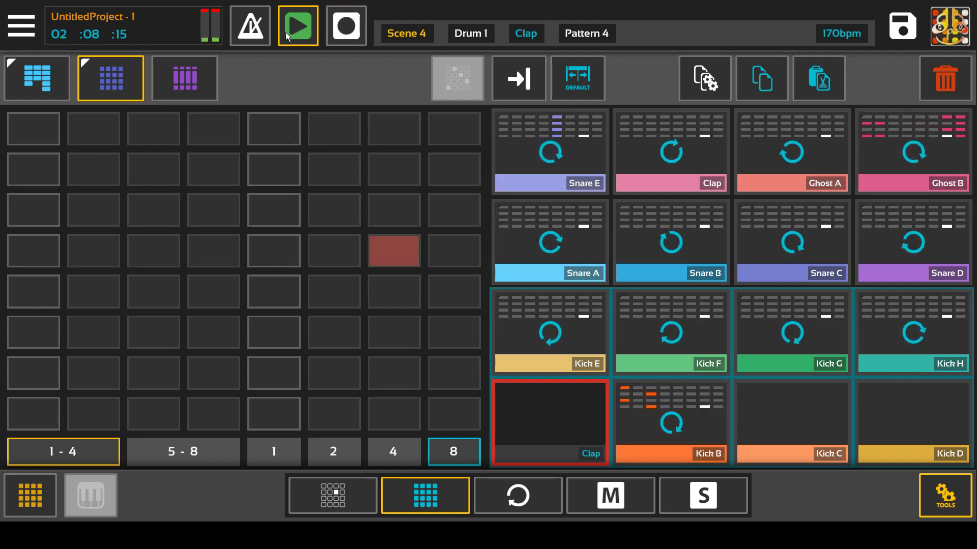
Stop playback, select several pads in turn ending on Snare B, and return to Pad mode
left_click(297, 34)
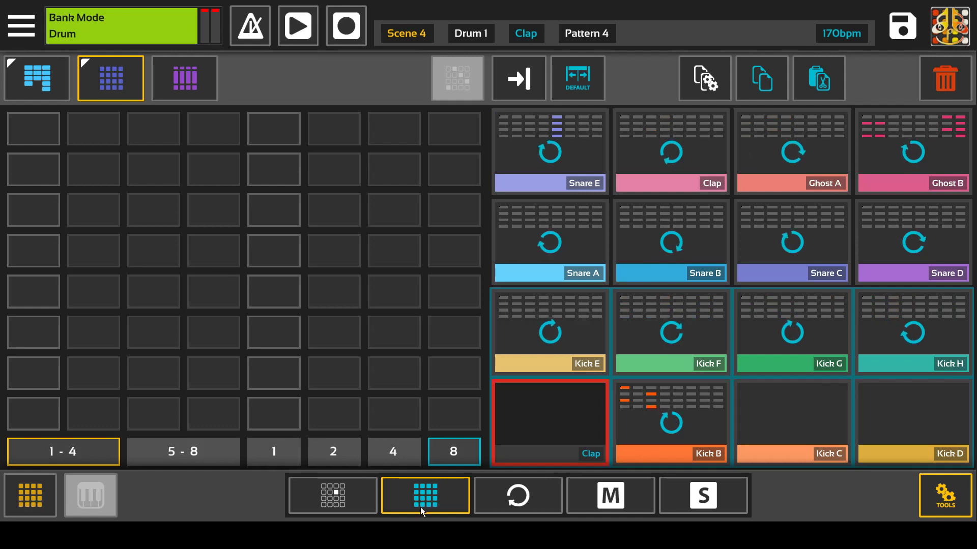
left_click(366, 509)
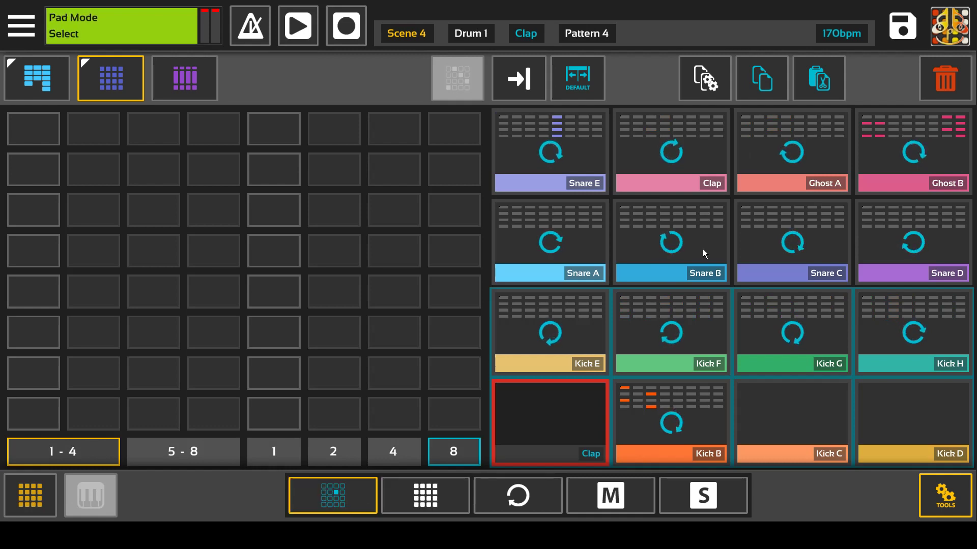
left_click(703, 249)
left_click(567, 233)
left_click(582, 338)
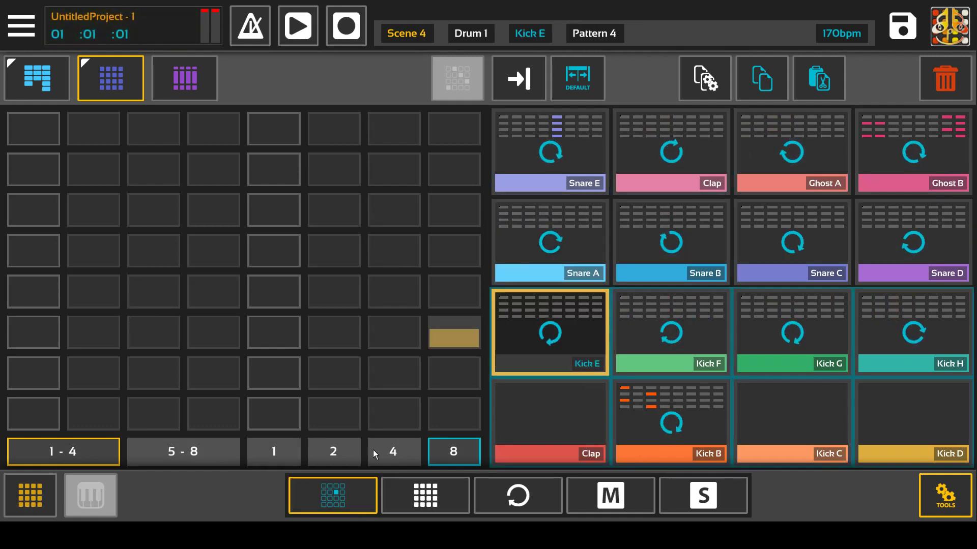
left_click(577, 408)
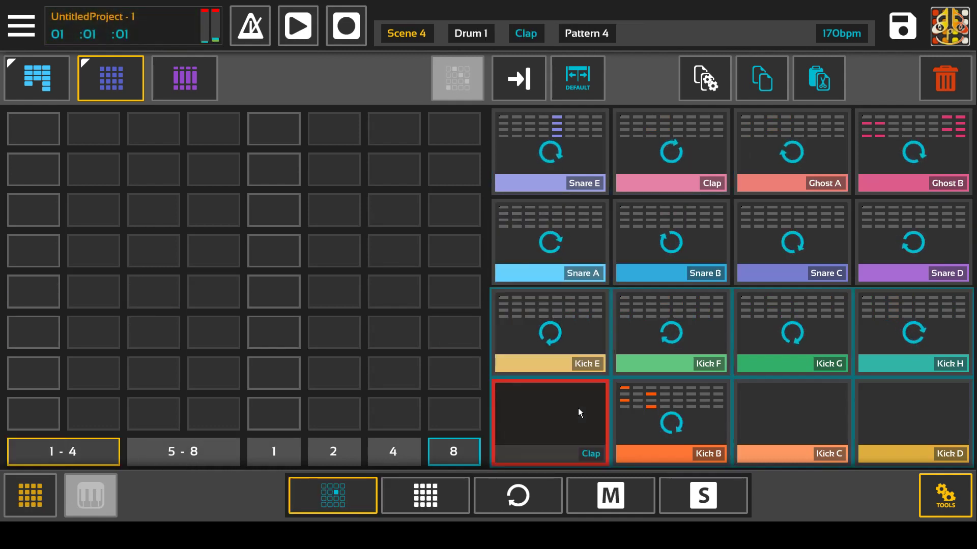
left_click(635, 391)
left_click(703, 312)
left_click(601, 243)
left_click(691, 223)
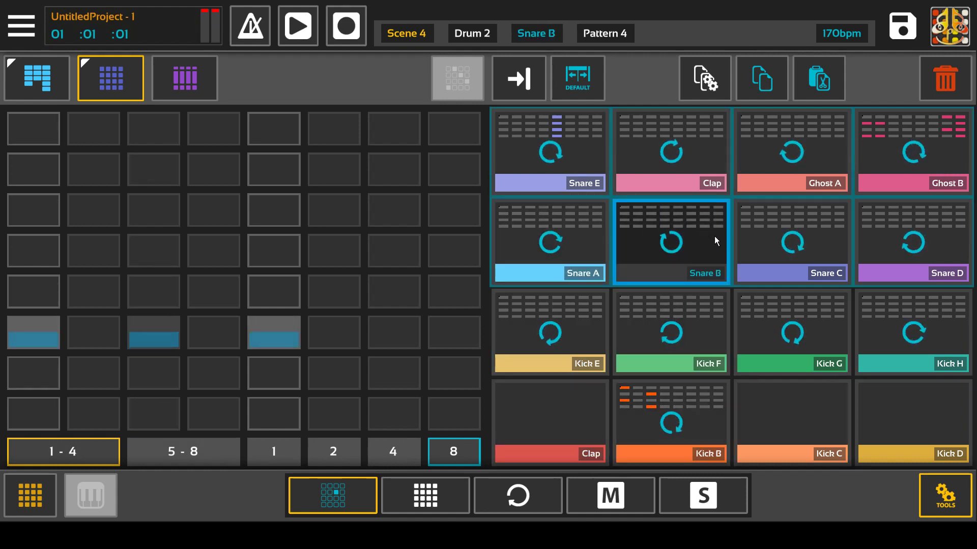
left_click(463, 505)
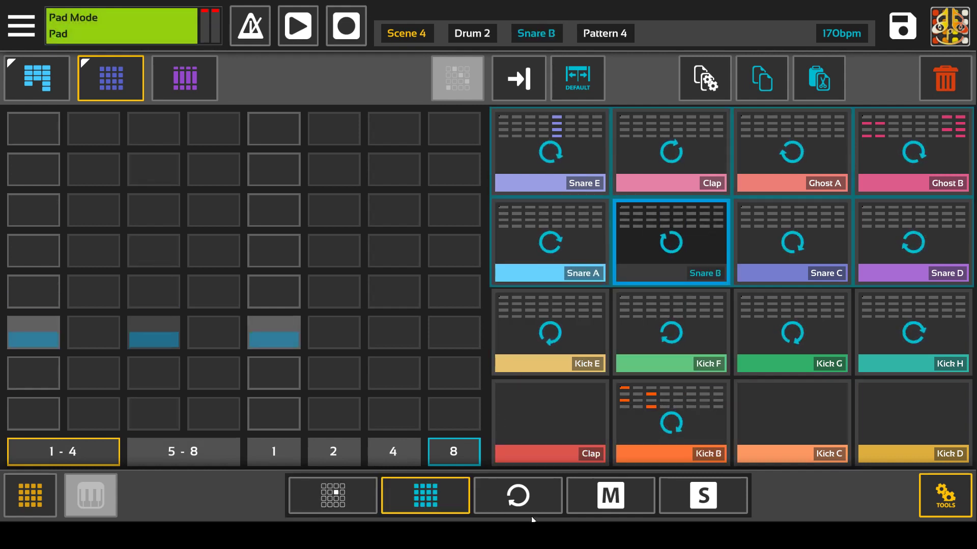
Start Loop-mode playback, glance at the Synth bank, and turn on the Kick F loop in Drum 2
left_click(526, 499)
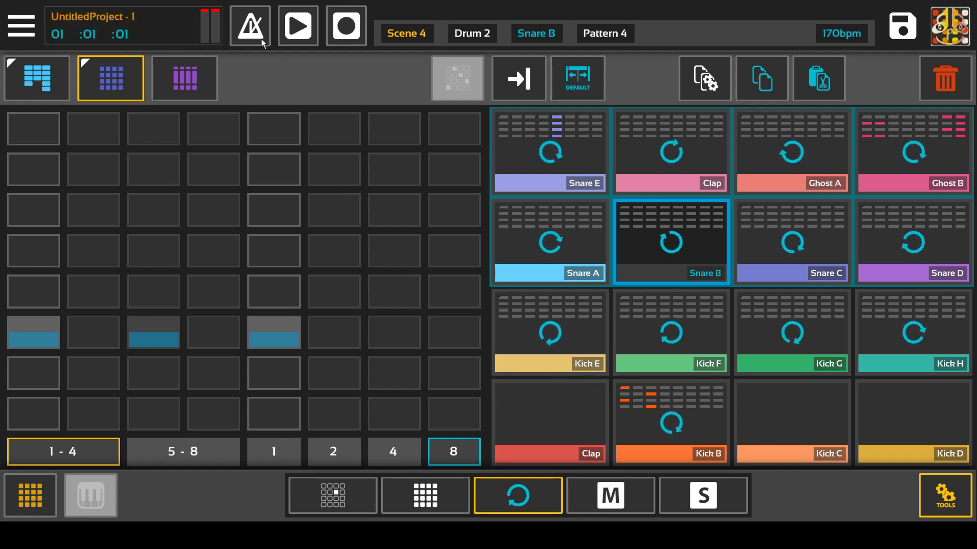
key("space")
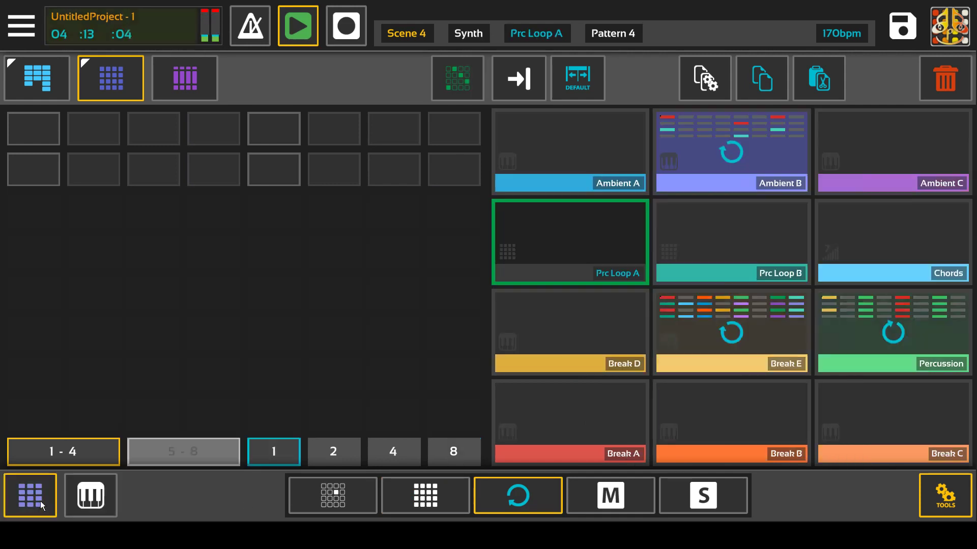
left_click(733, 319)
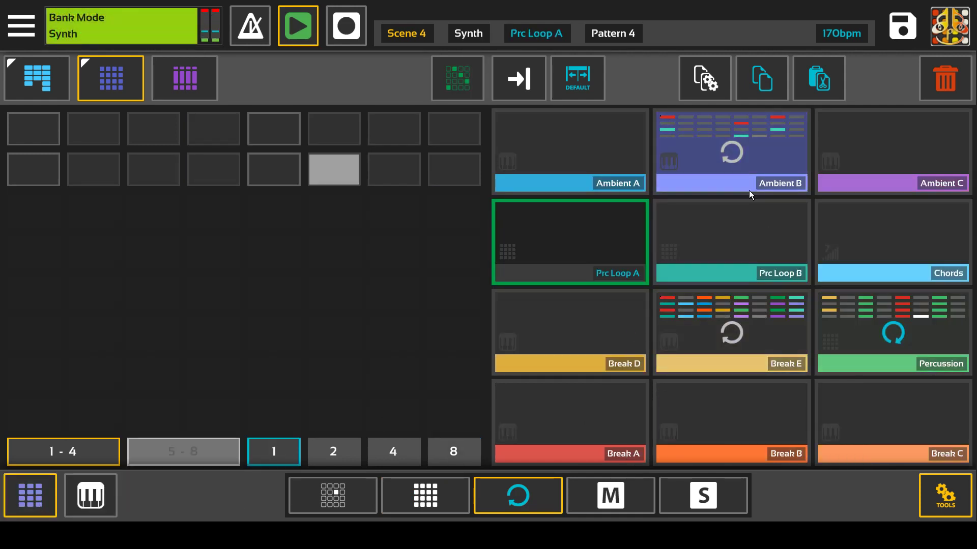
left_click(91, 496)
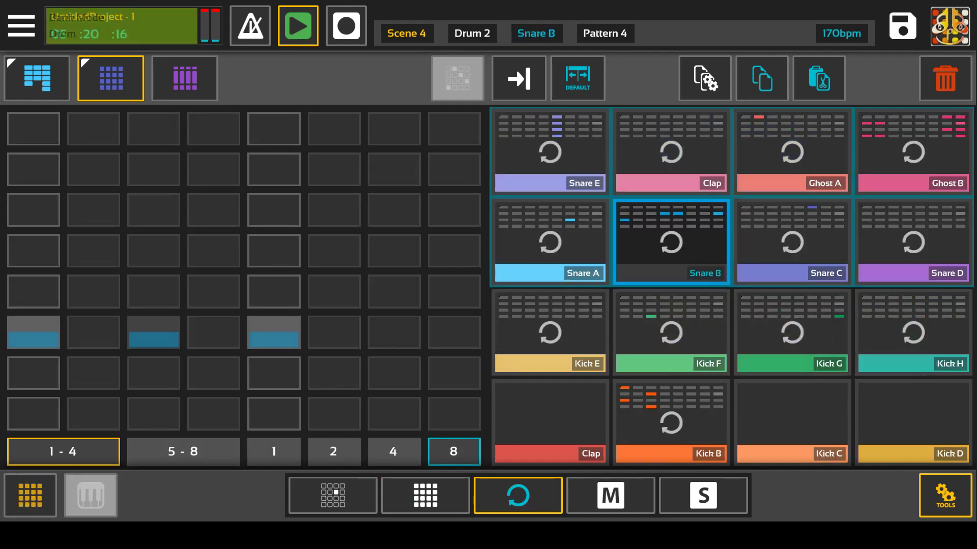
left_click(669, 309)
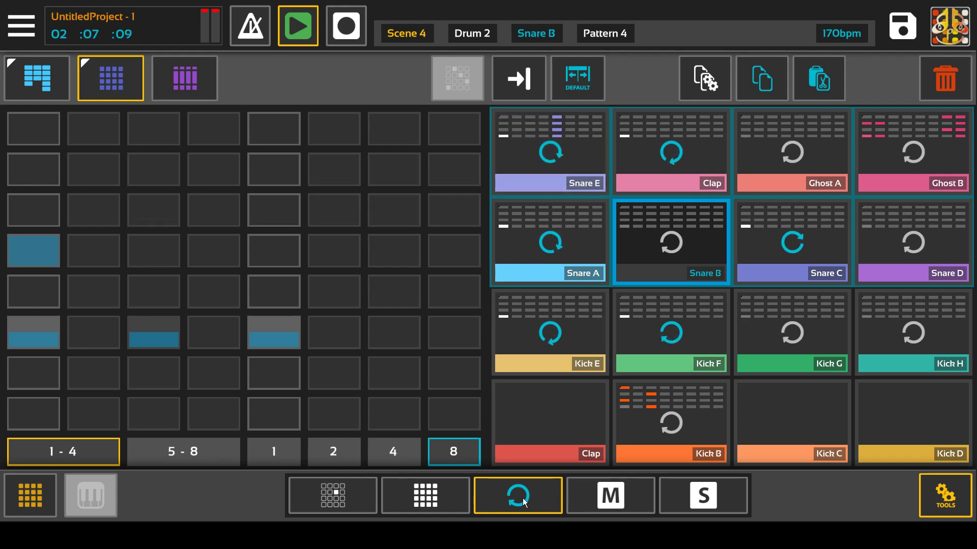
Stop playback and mute Kick B, Kick E, Kick F, Clap and Snare A
key("space")
left_click(610, 497)
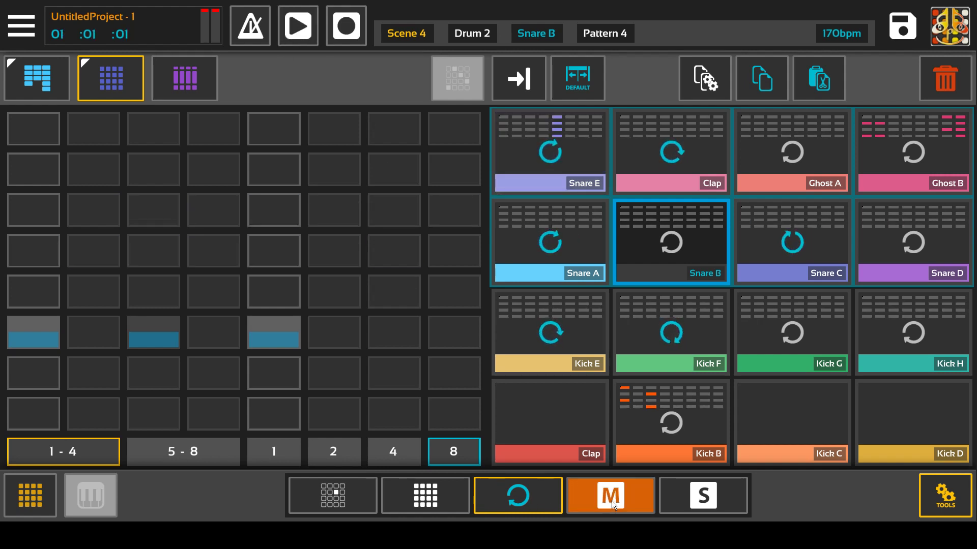
left_click(662, 415)
left_click(554, 336)
left_click(672, 330)
left_click(672, 153)
left_click(543, 228)
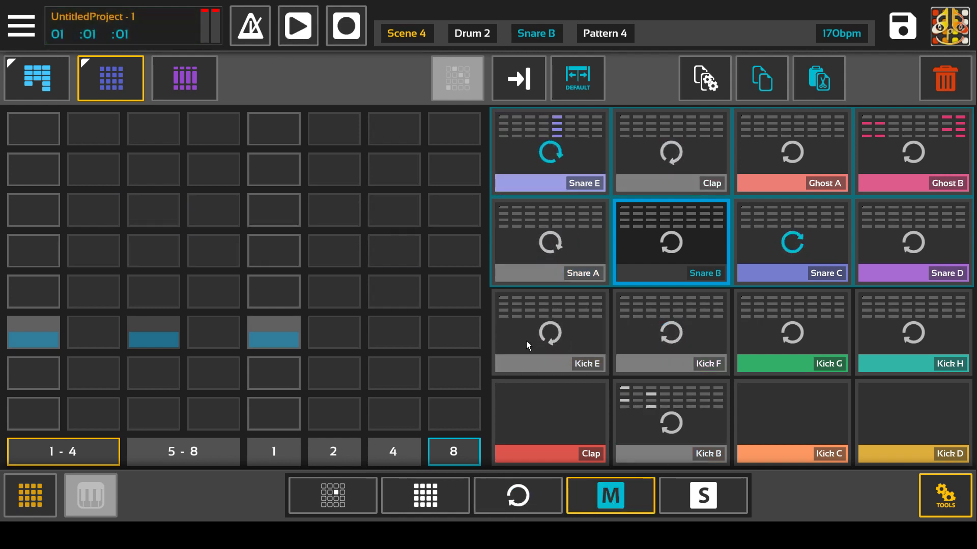
Solo Kick F, then pick Break E in the Synth bank and return to Select mode
left_click(712, 489)
left_click(681, 343)
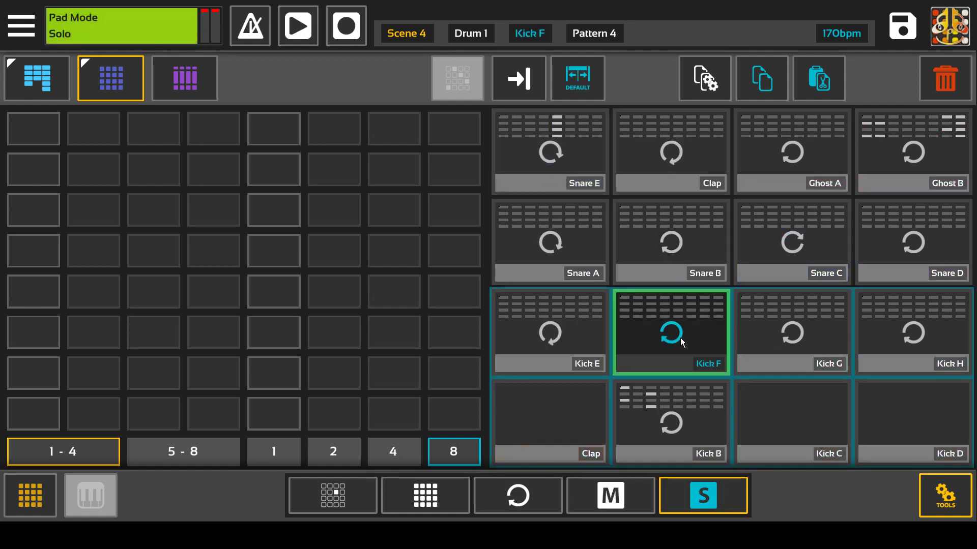
left_click(32, 496)
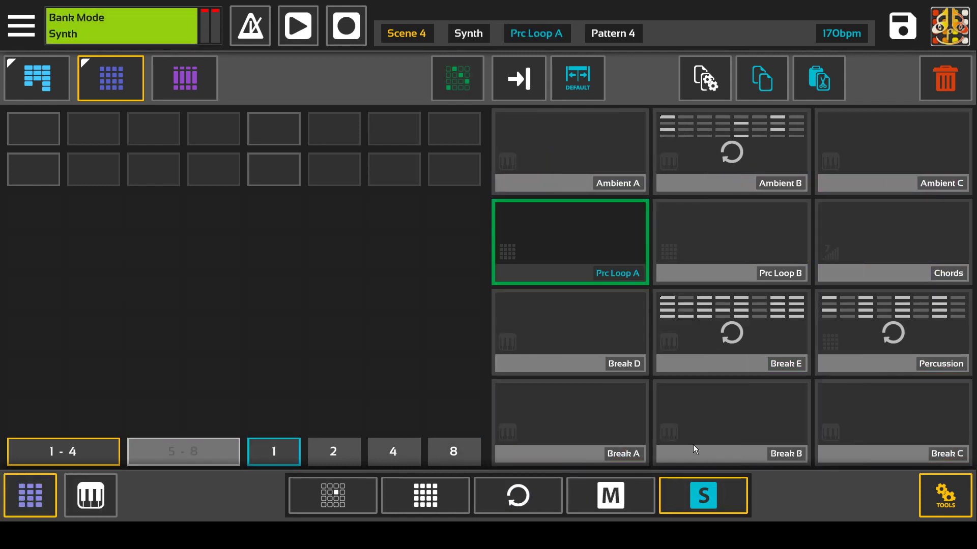
left_click(763, 345)
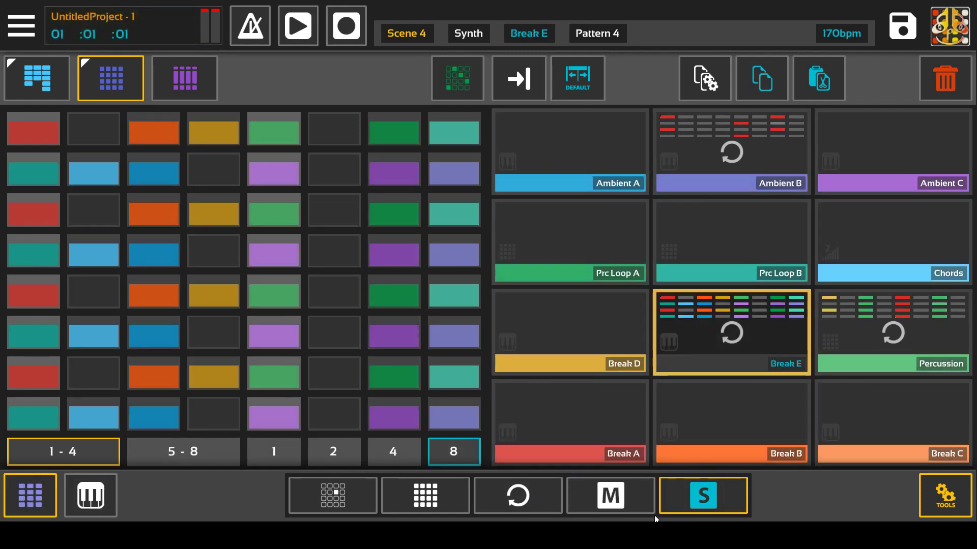
left_click(715, 496)
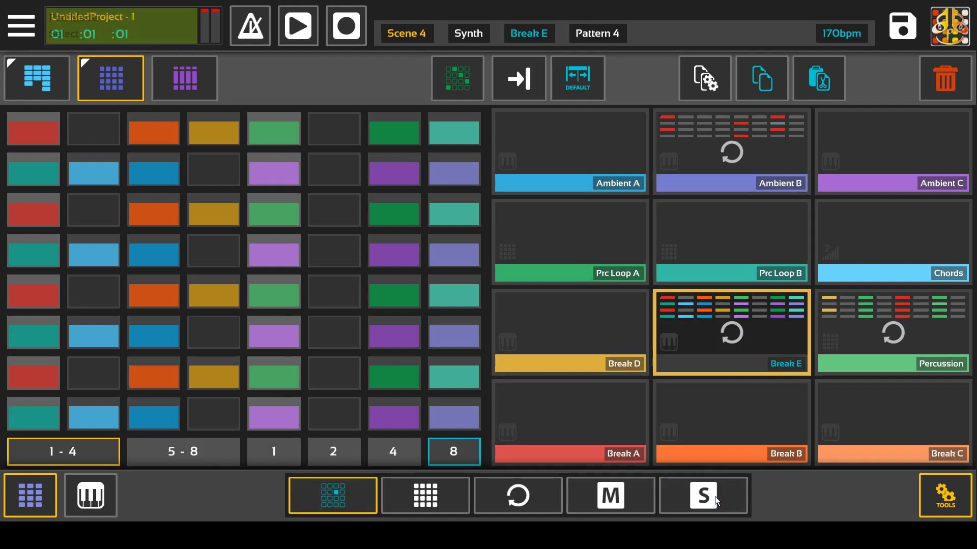
left_click(719, 487)
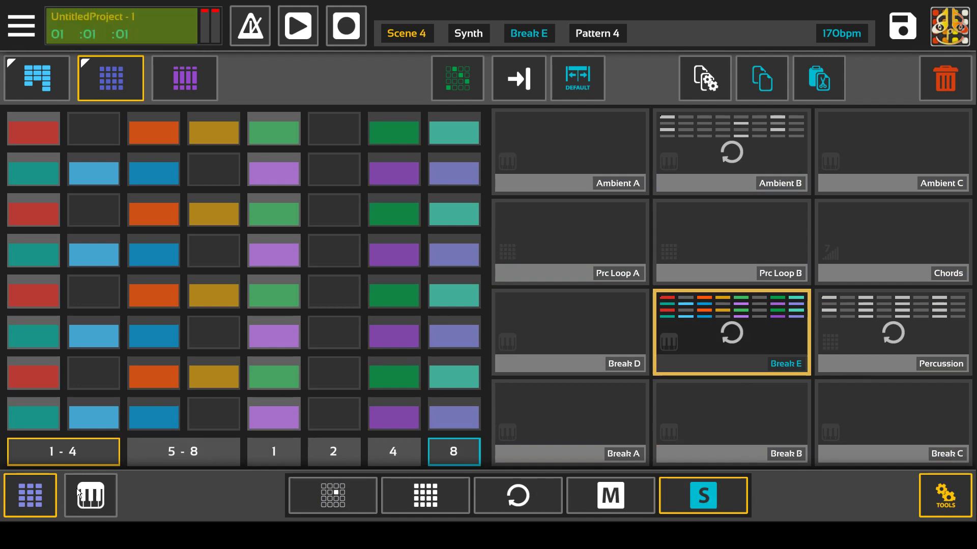
left_click(700, 499)
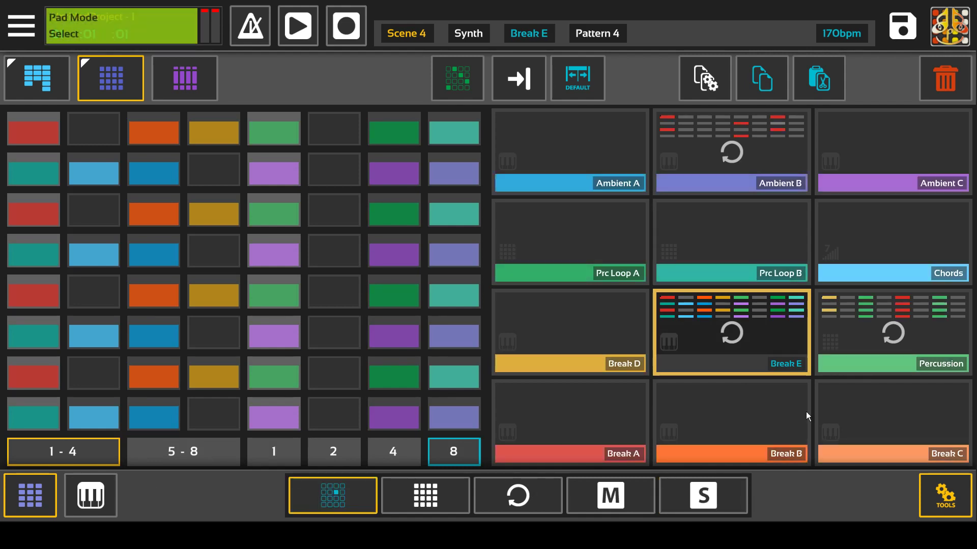
Toggle the Drum and Synth banks and cycle pads through Pad, Loop, Mute, Solo and Select modes
left_click(43, 489)
left_click(49, 488)
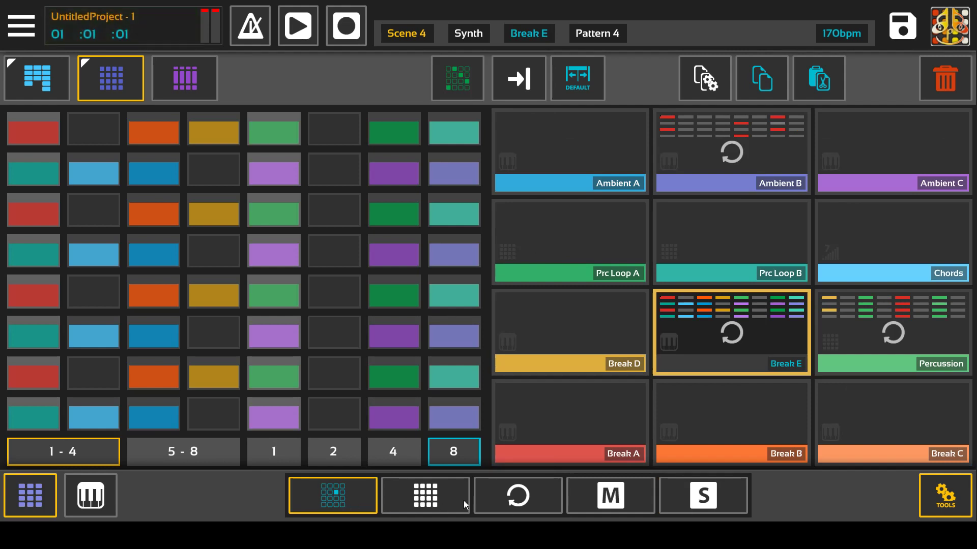
left_click(444, 498)
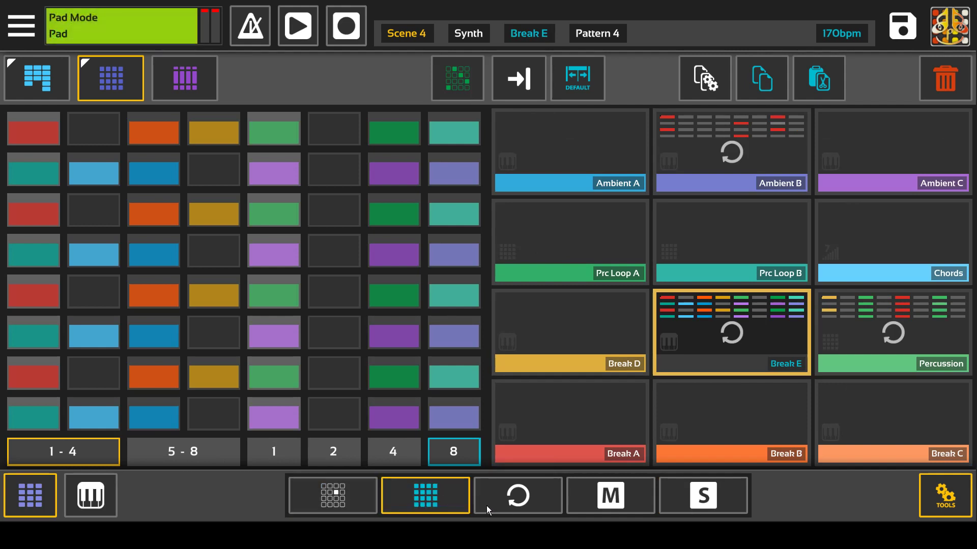
left_click(539, 497)
left_click(627, 494)
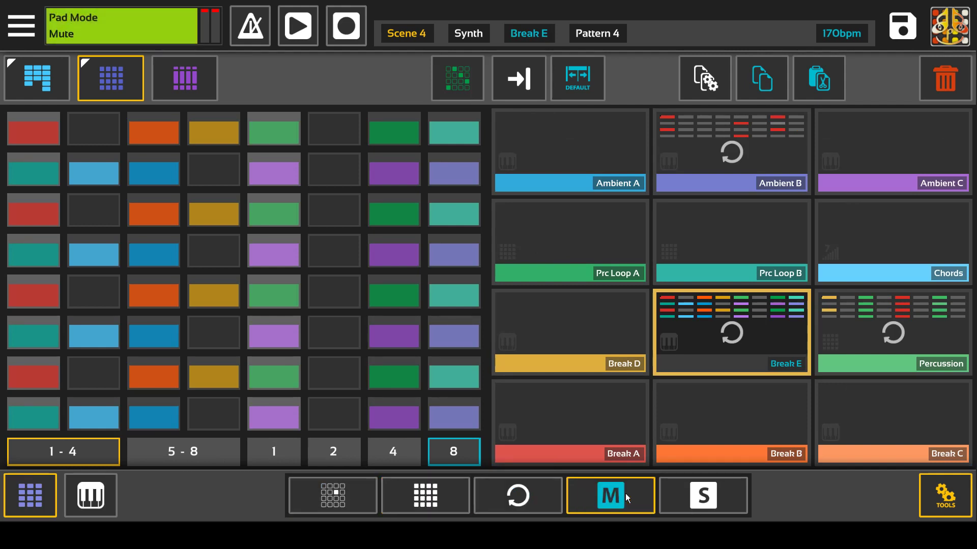
left_click(699, 500)
left_click(332, 499)
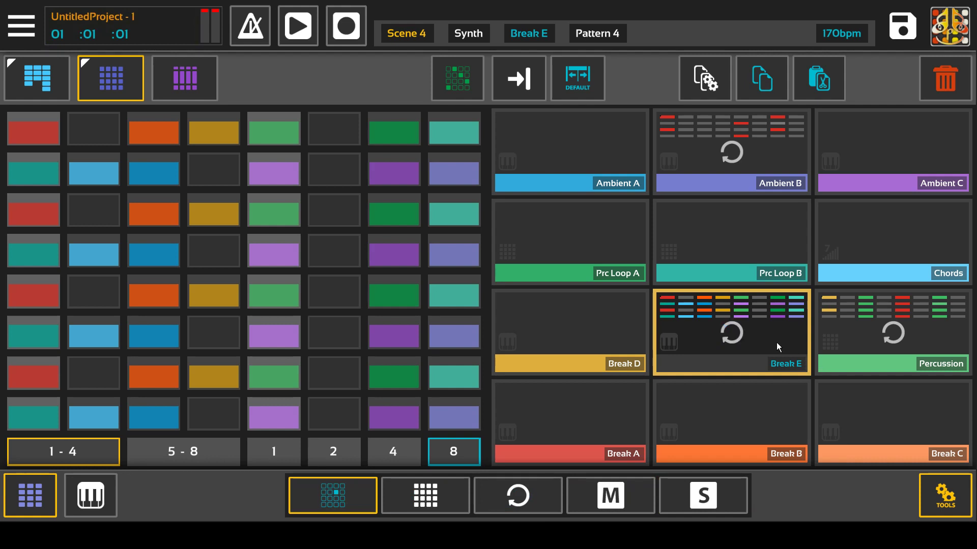
Play the Percussion and Break E clips, then show Ambient B's pattern in Select mode
left_click(933, 345)
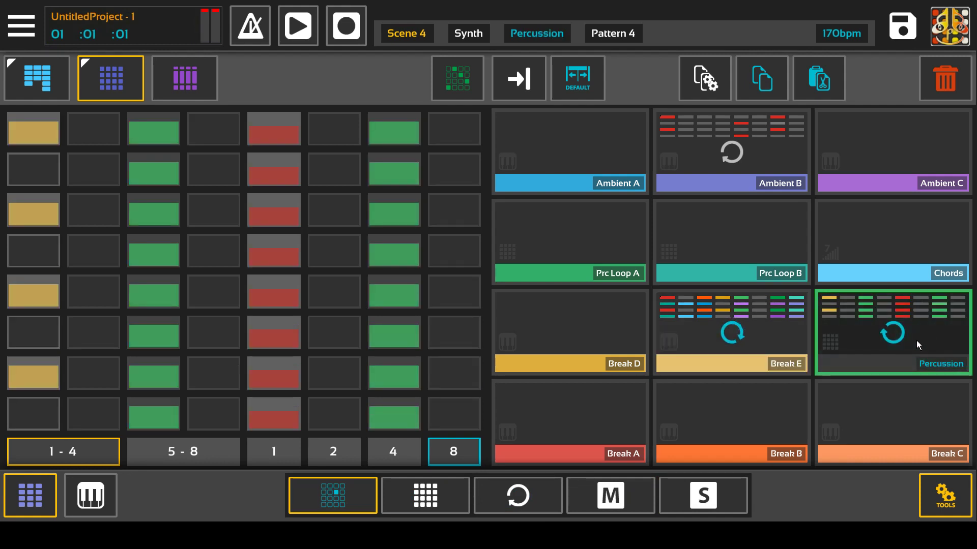
left_click(294, 43)
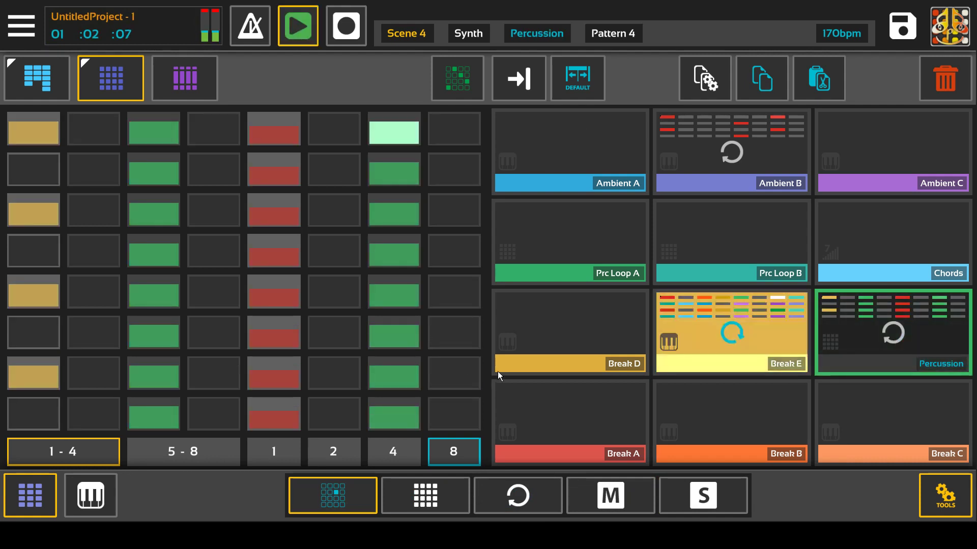
left_click(704, 349)
left_click(530, 493)
left_click(351, 492)
left_click(750, 153)
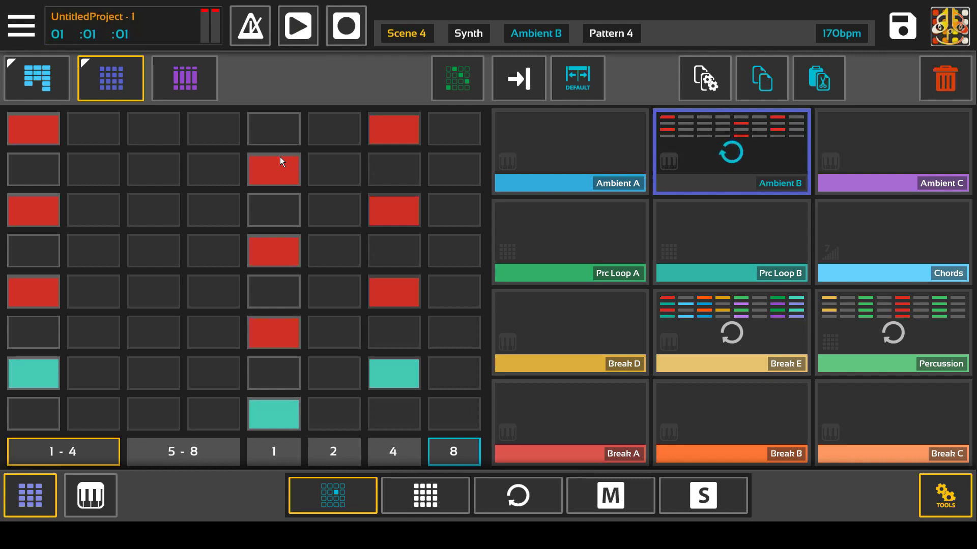
Tour the Scenes, Step, Mix and Song views, ending back on the step grid
left_click(45, 98)
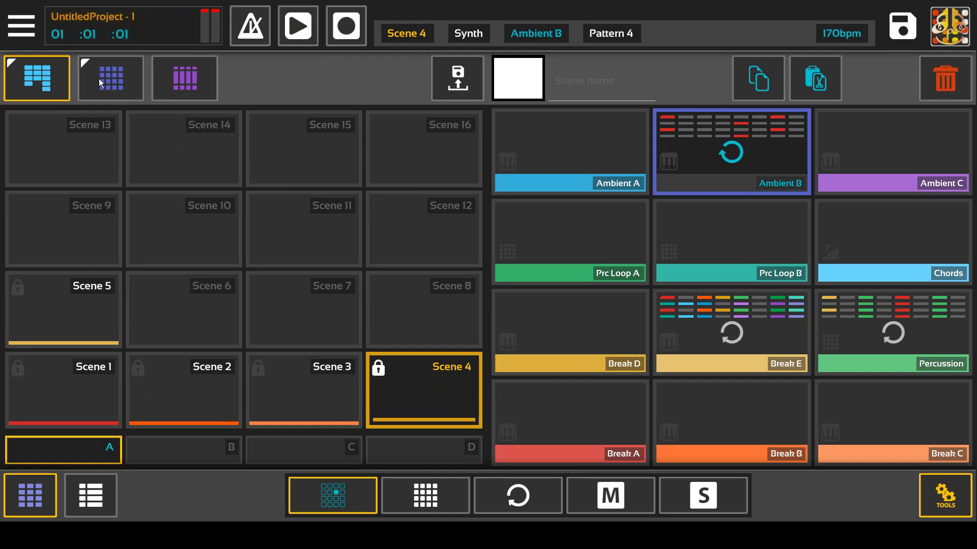
left_click(113, 83)
left_click(176, 80)
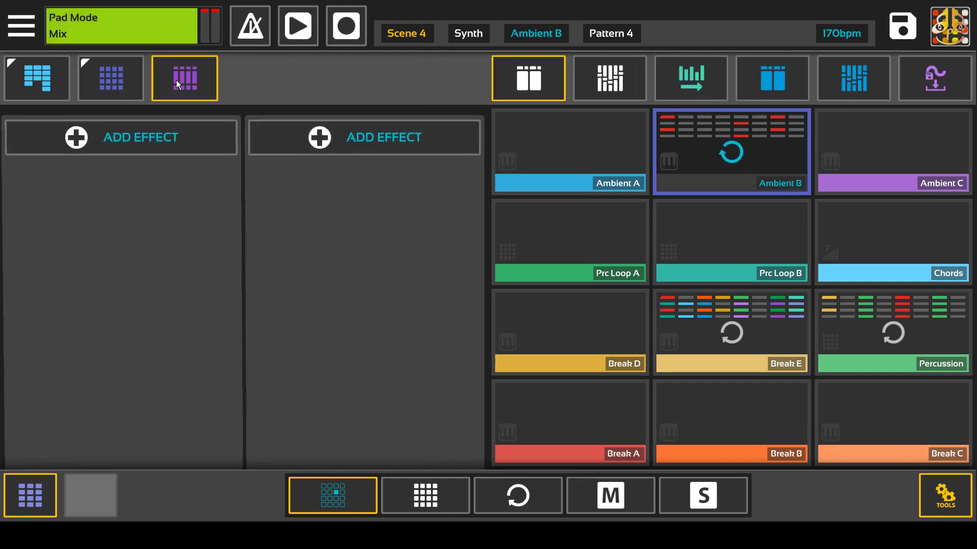
left_click(27, 85)
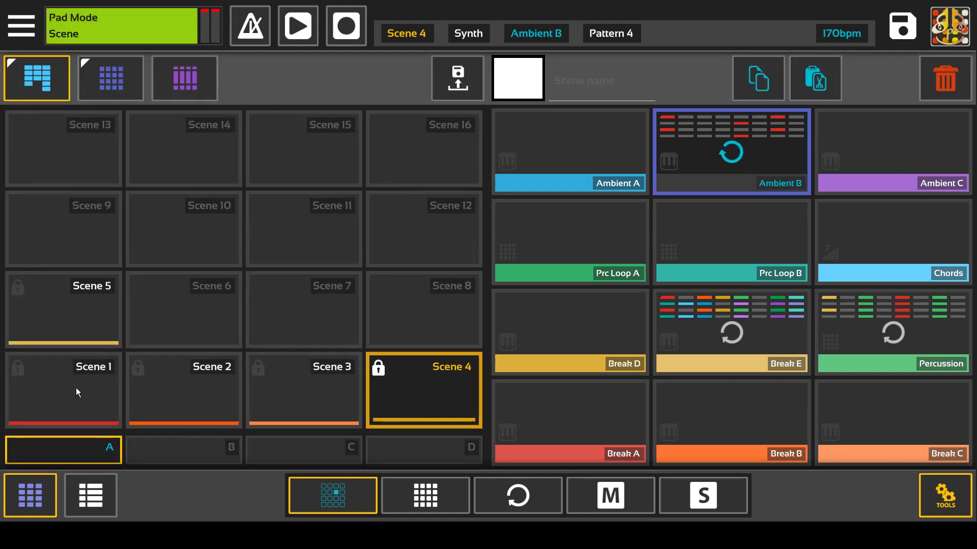
left_click(99, 500)
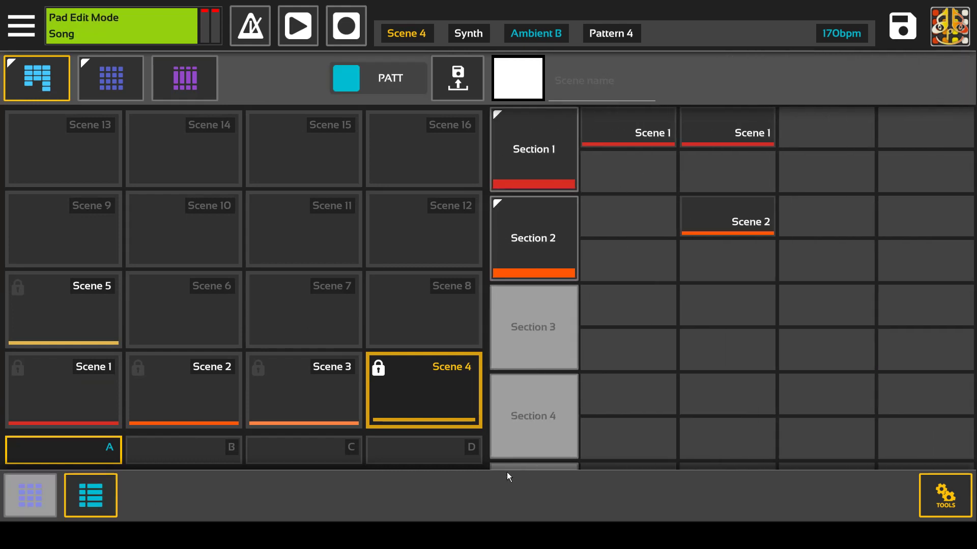
left_click(105, 500)
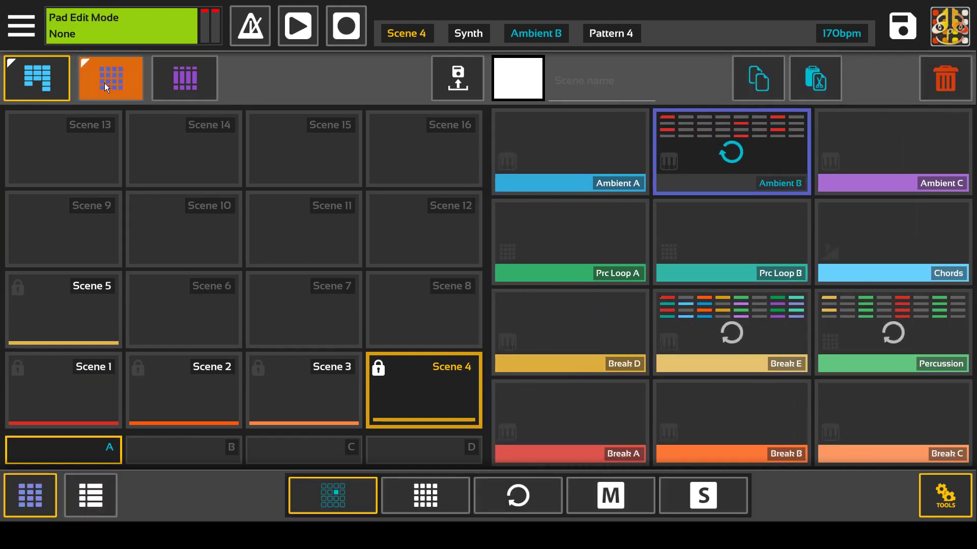
left_click(105, 83)
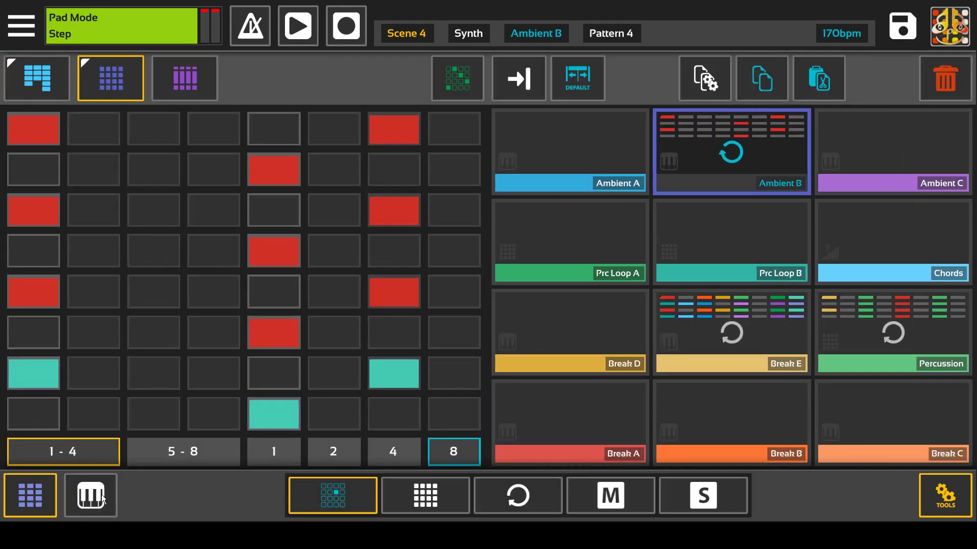
Try keyboard playing, including on Prc Loop A, then switch to the Drum bank
left_click(102, 495)
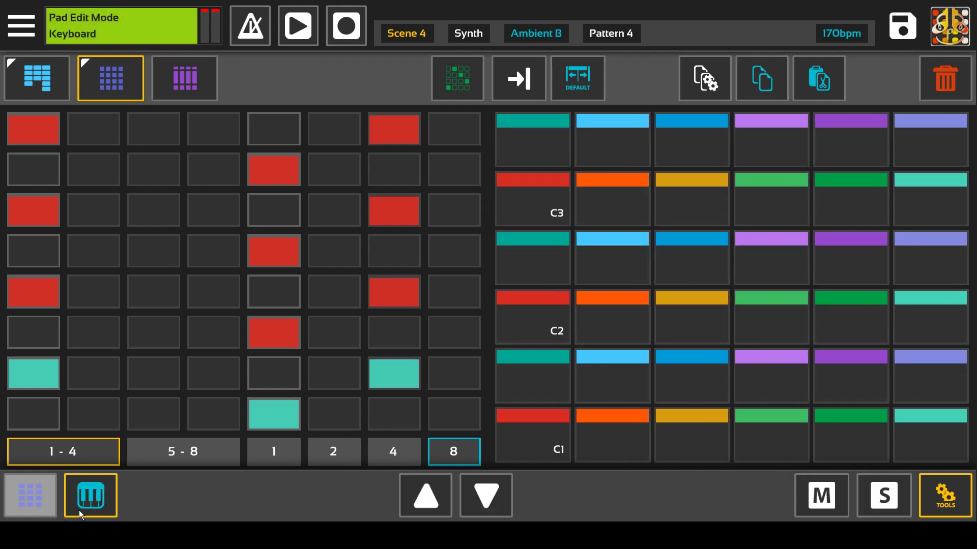
left_click(107, 504)
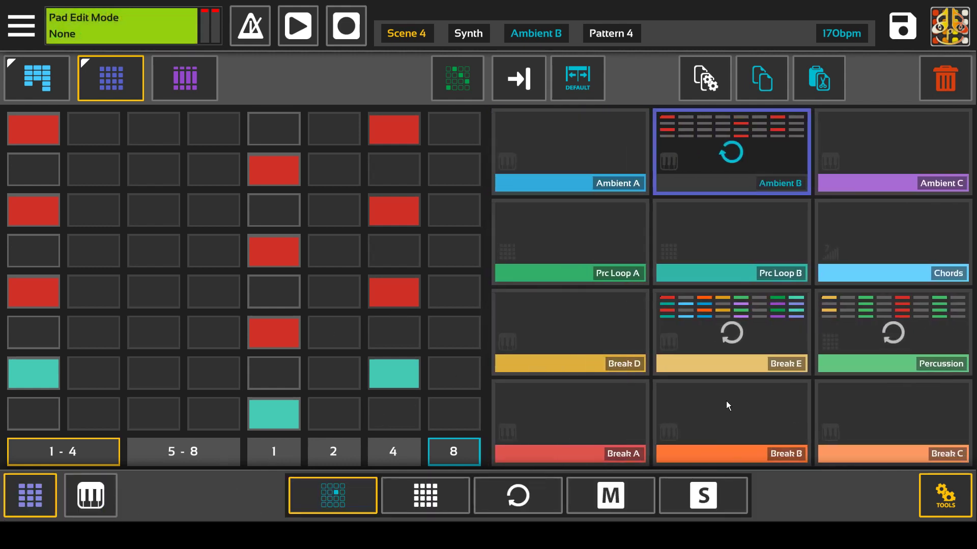
left_click(562, 284)
left_click(96, 500)
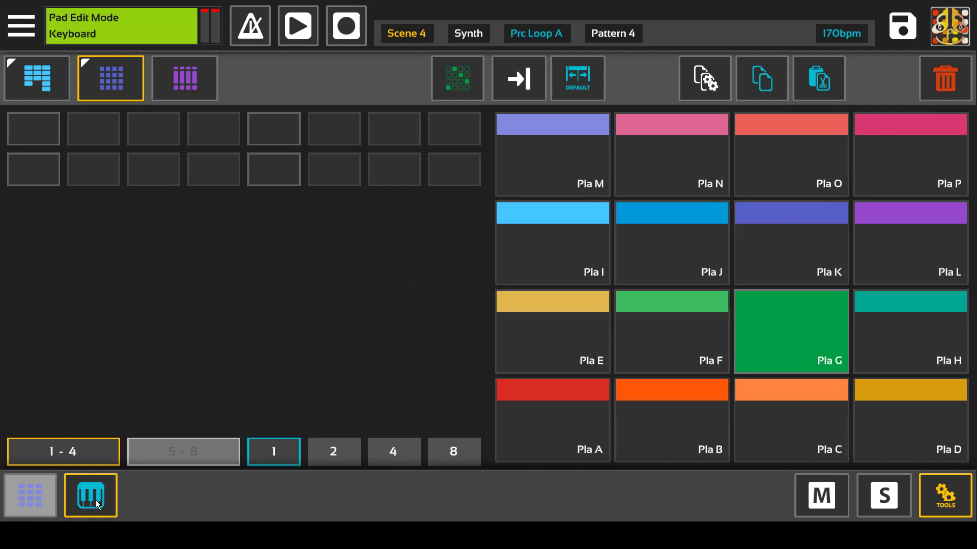
left_click(96, 499)
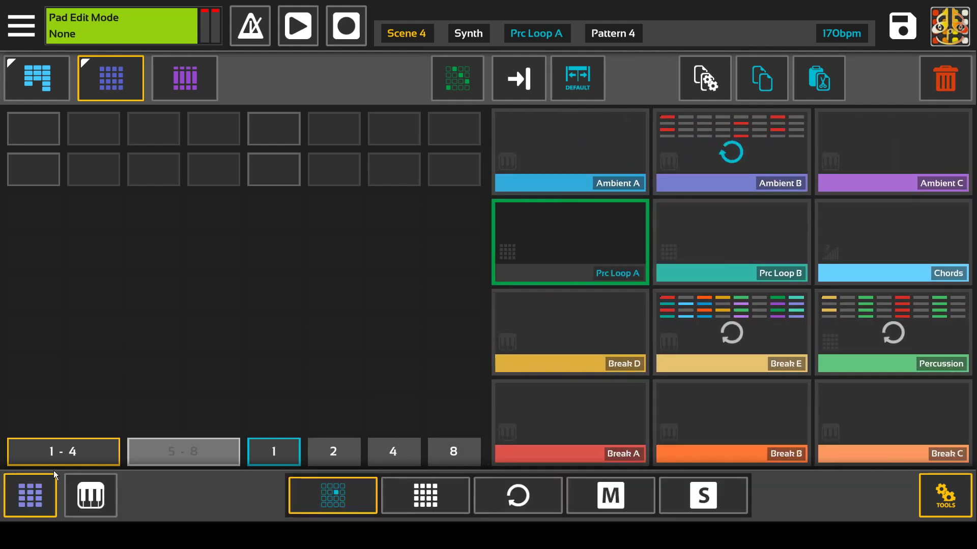
left_click(47, 501)
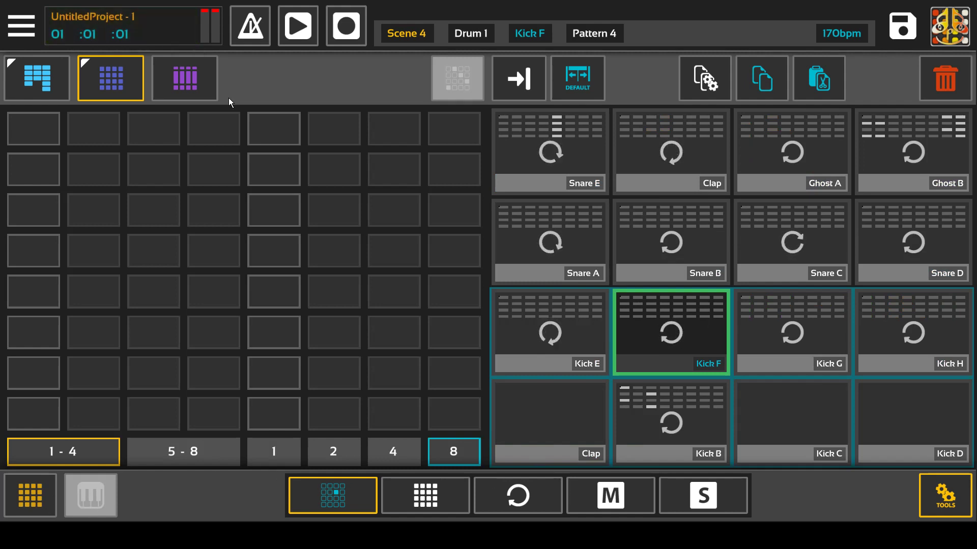
Page through the Synth bank's Pad FX, Pad Mix, Master Send, Master FX, Master EQ and Patch mixer pages
left_click(161, 94)
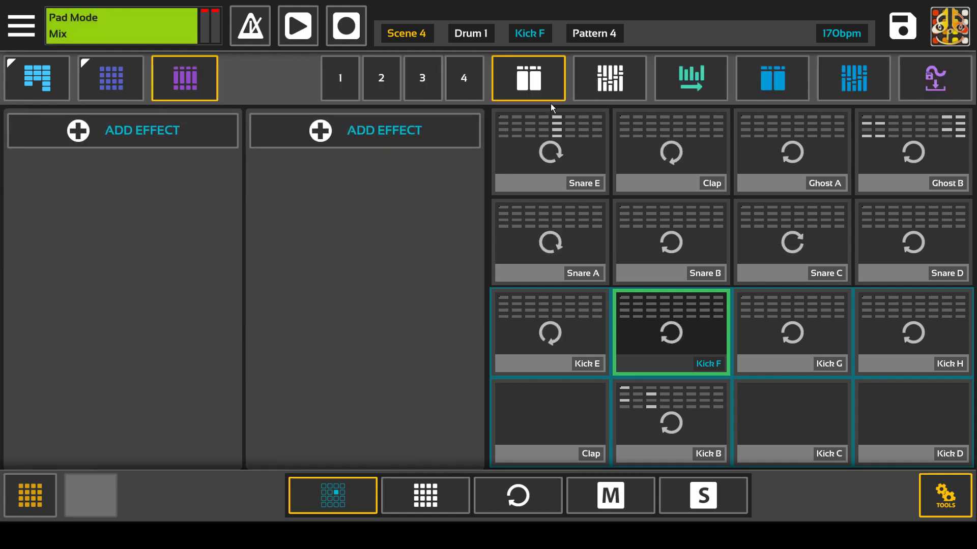
left_click(593, 90)
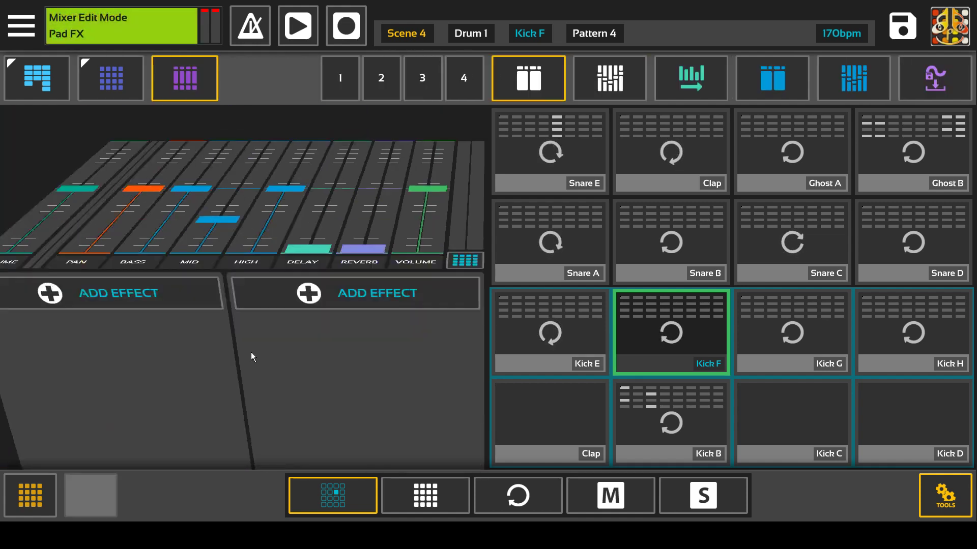
left_click(24, 495)
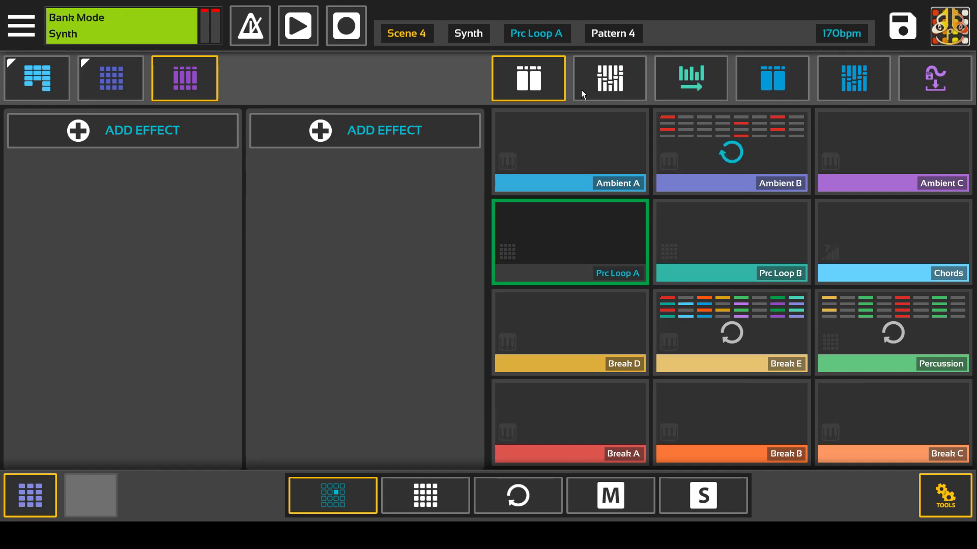
left_click(617, 80)
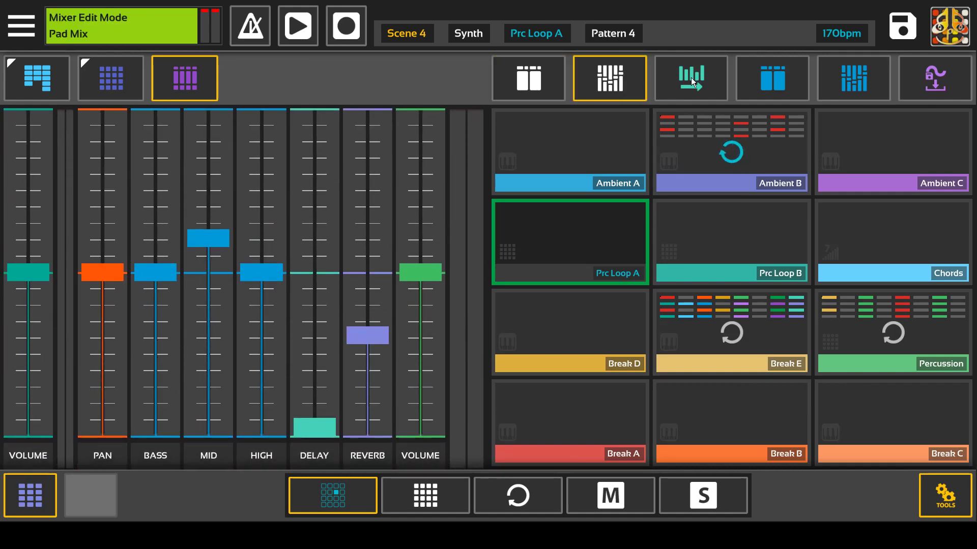
left_click(692, 77)
left_click(786, 84)
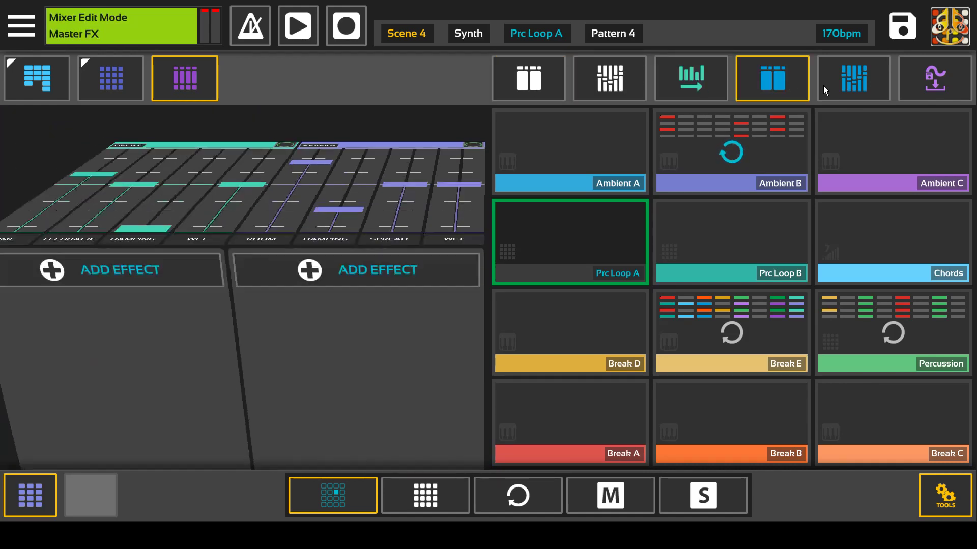
left_click(837, 82)
left_click(930, 94)
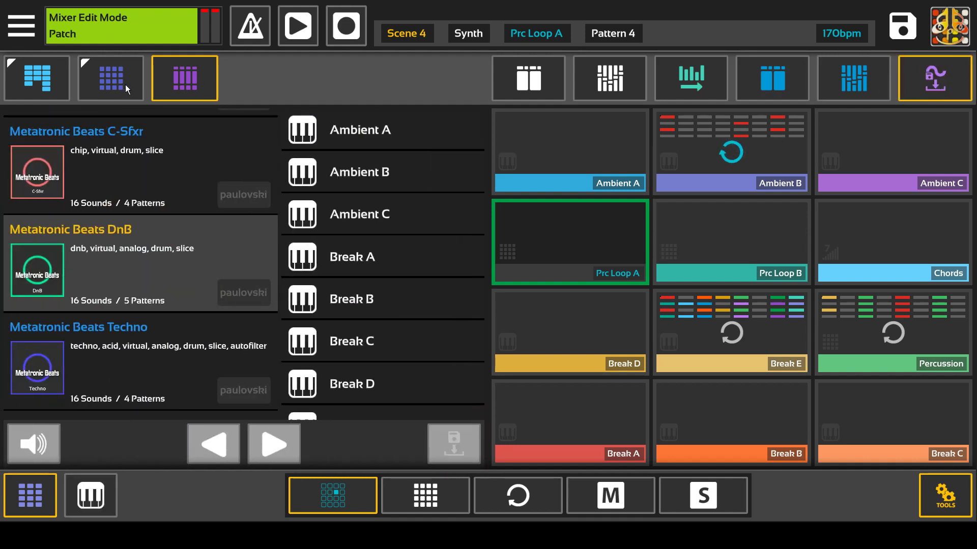
Show the Scene 1–16 grid, then cycle the pads through Pad, Loop and Mute to Solo mode
left_click(43, 93)
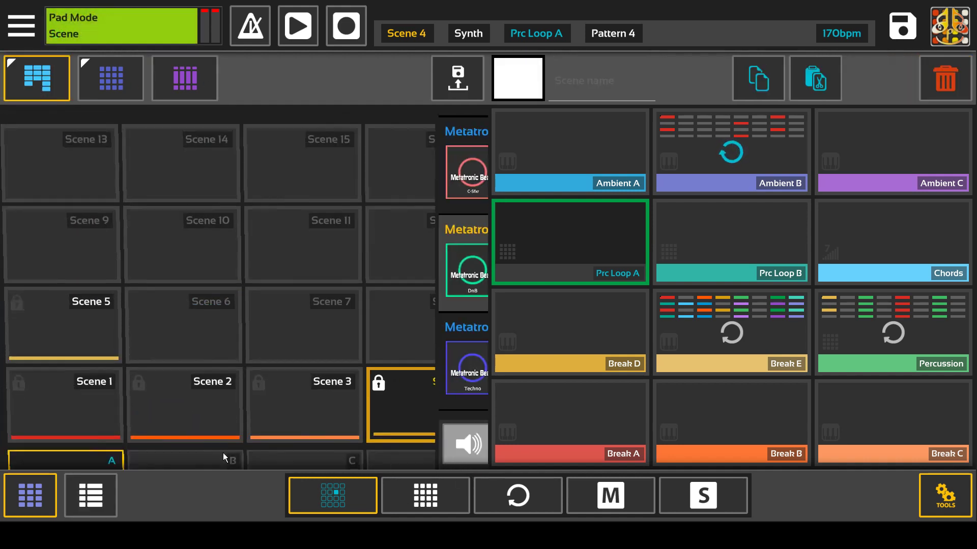
left_click(449, 495)
left_click(523, 503)
left_click(632, 497)
left_click(704, 499)
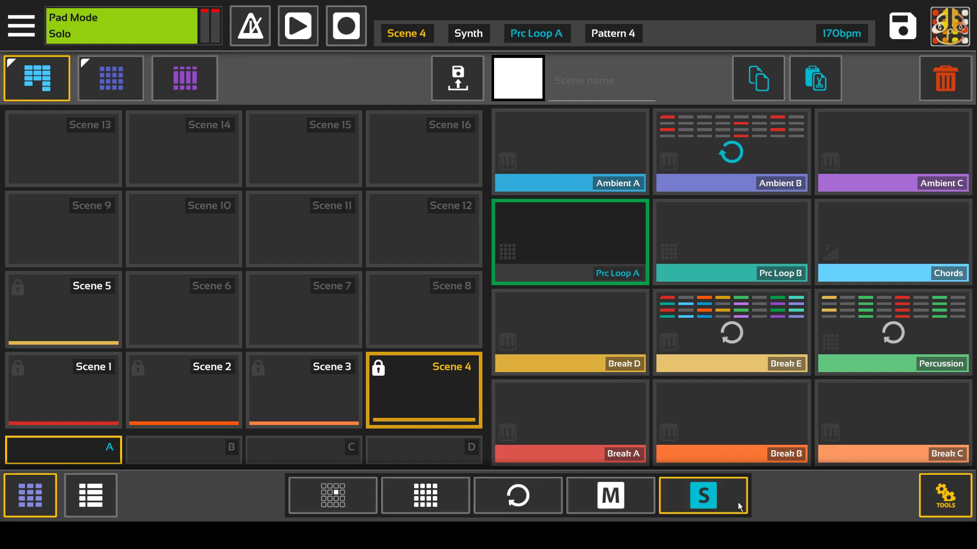